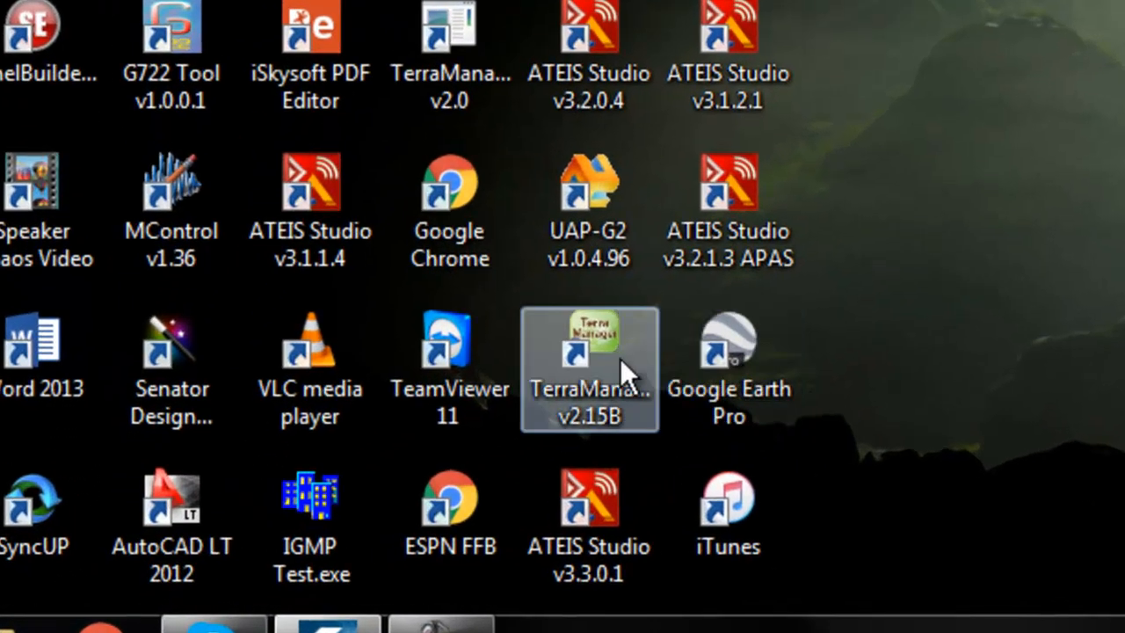
# Start TerraManager v2.15B from the desktop and accept the Trial license option.
pyautogui.doubleClick(616, 356)
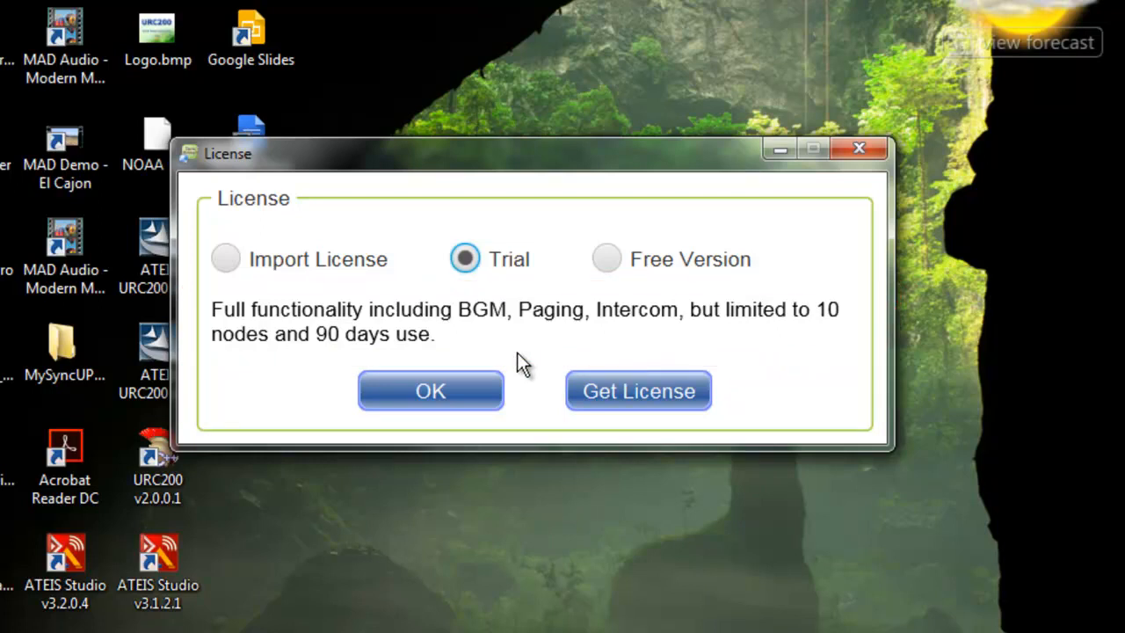
pyautogui.click(451, 395)
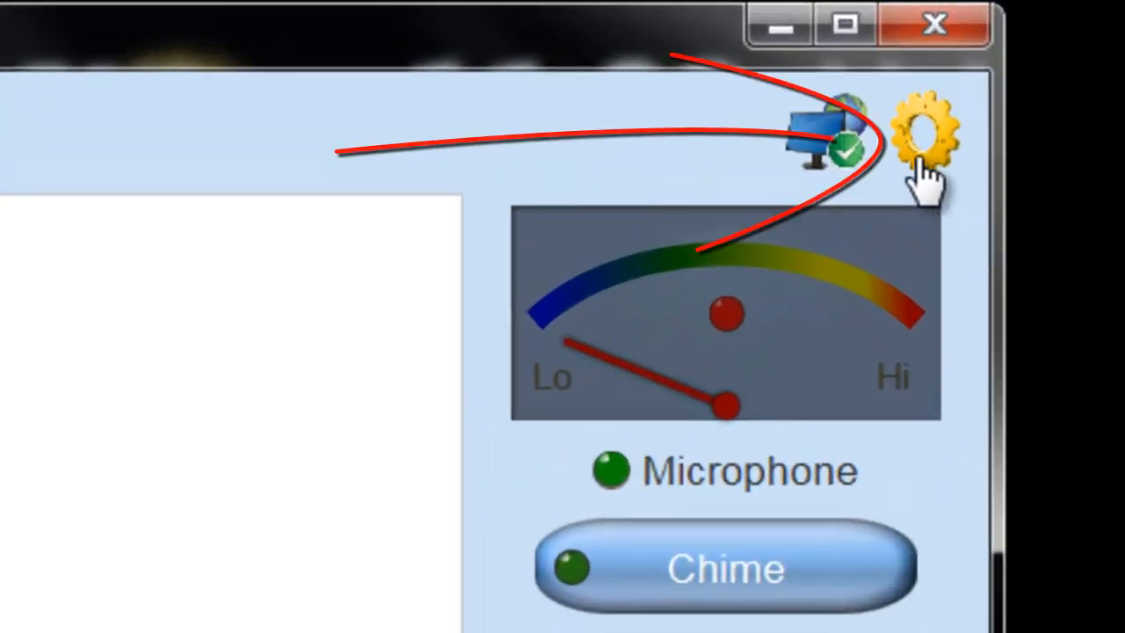
# Switch to edit mode, go to the license options and show the license request form.
pyautogui.click(918, 167)
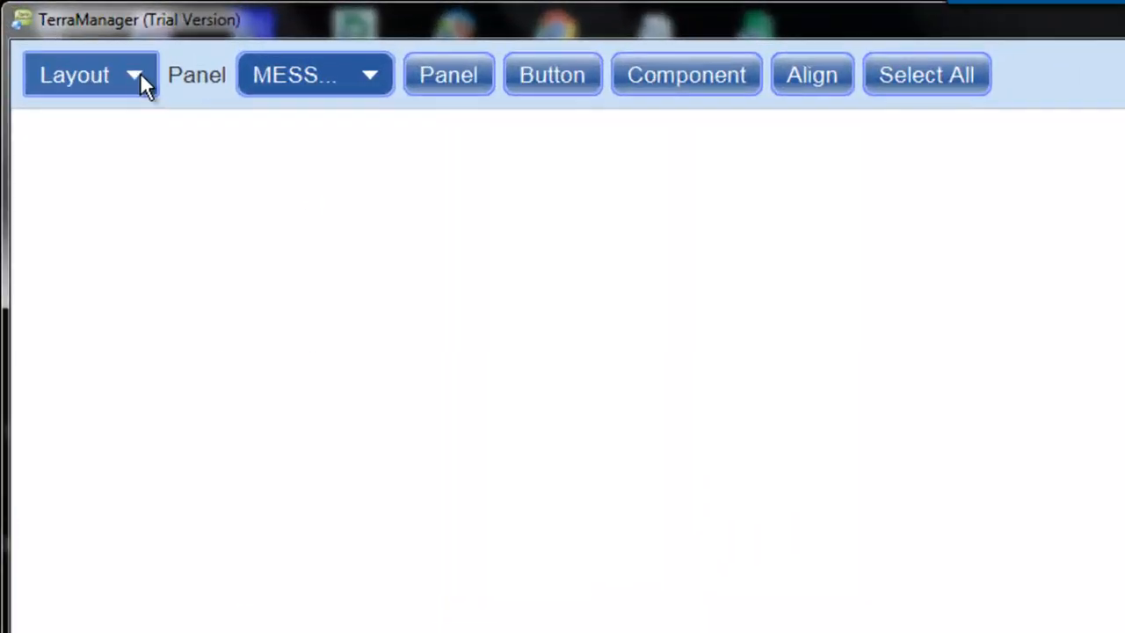
pyautogui.click(139, 74)
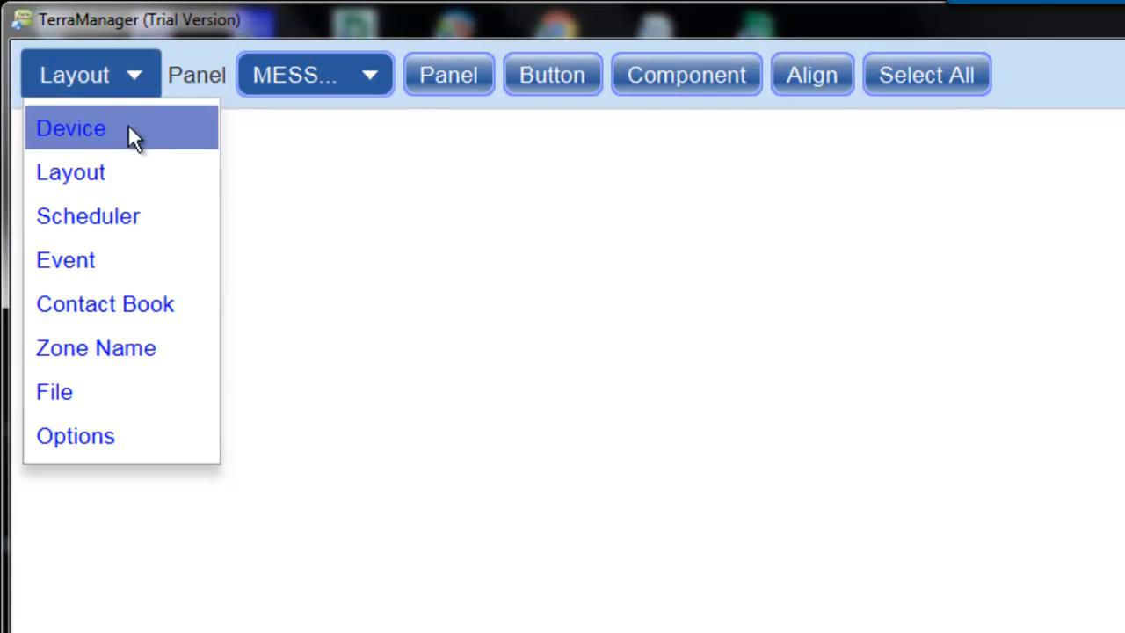
pyautogui.click(105, 440)
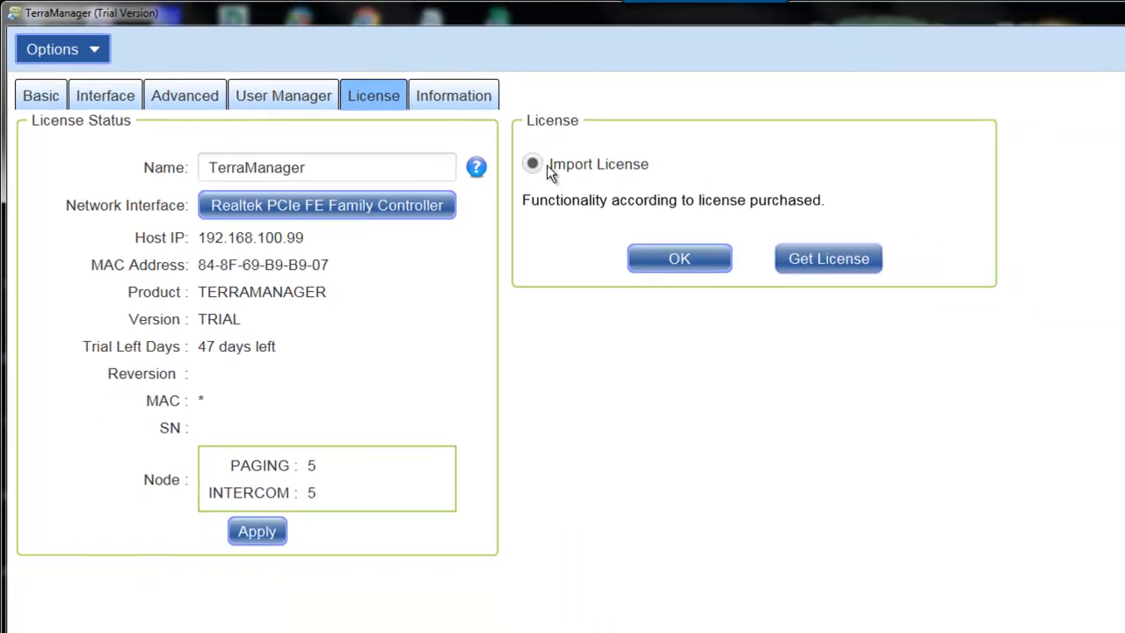
pyautogui.click(843, 261)
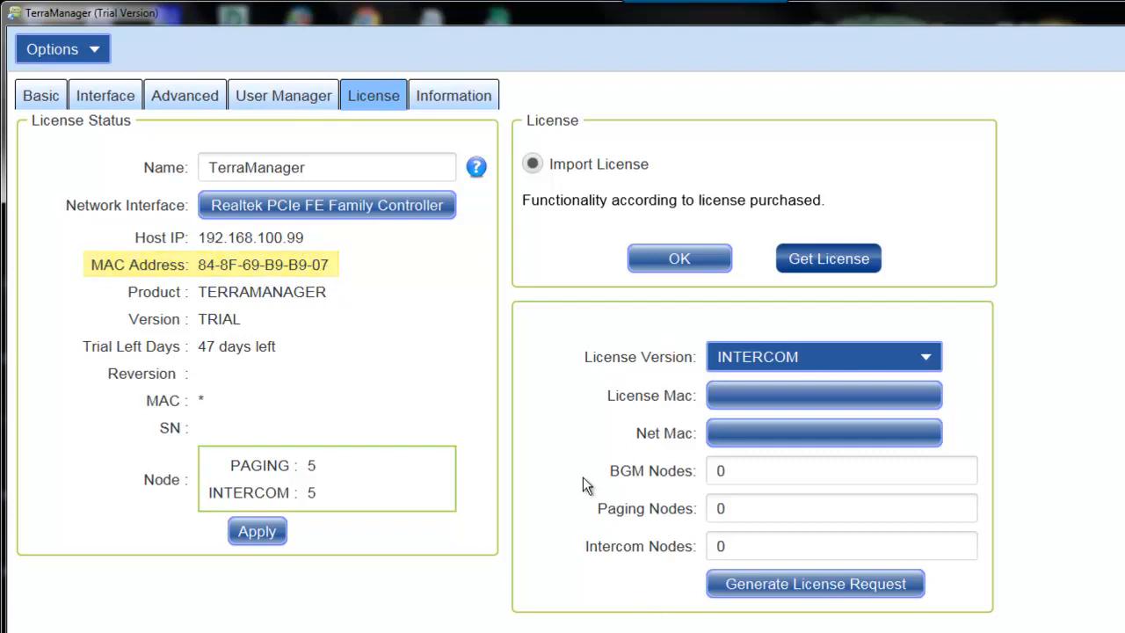
# Set both the License Mac and the Net Mac of the request to the Realtek PCIe FE Family Controller.
pyautogui.click(899, 386)
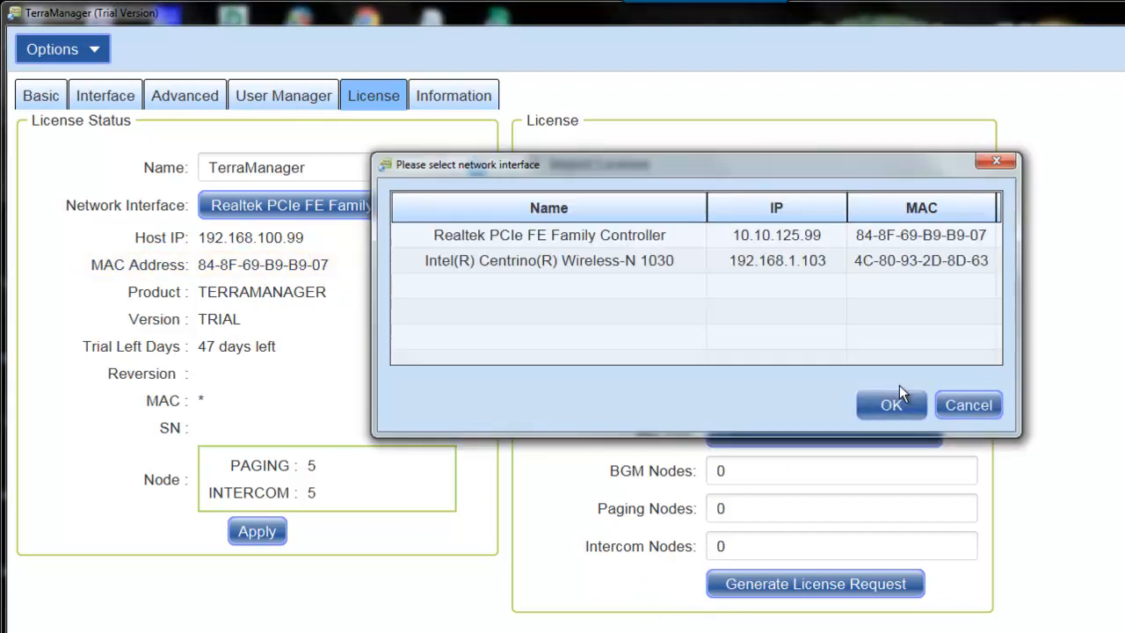
pyautogui.click(564, 233)
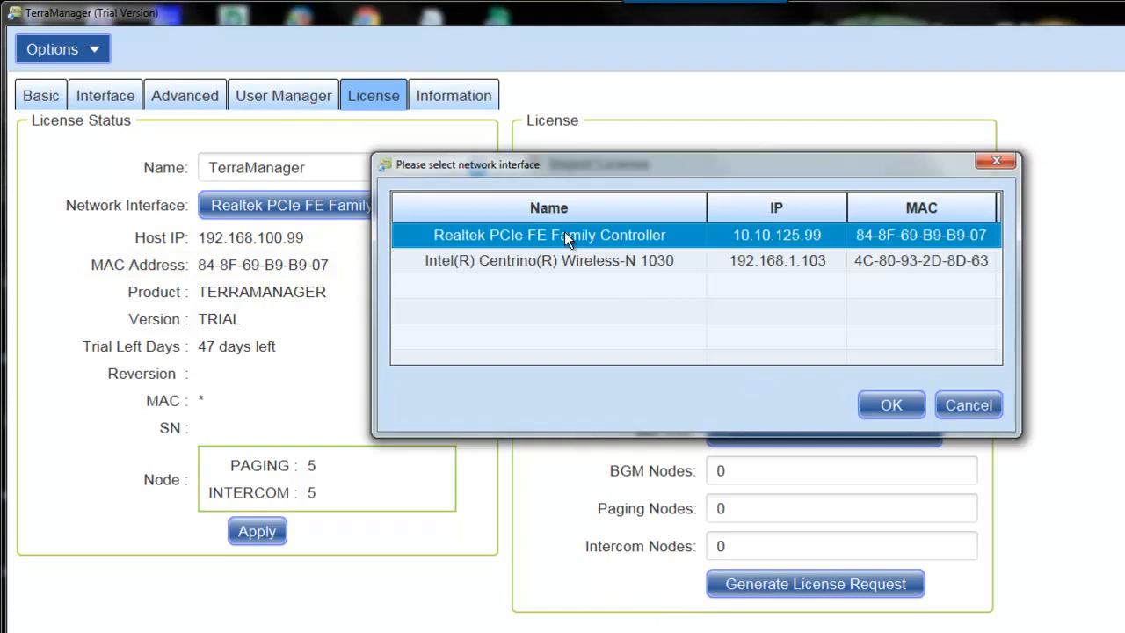
pyautogui.click(888, 404)
pyautogui.click(853, 438)
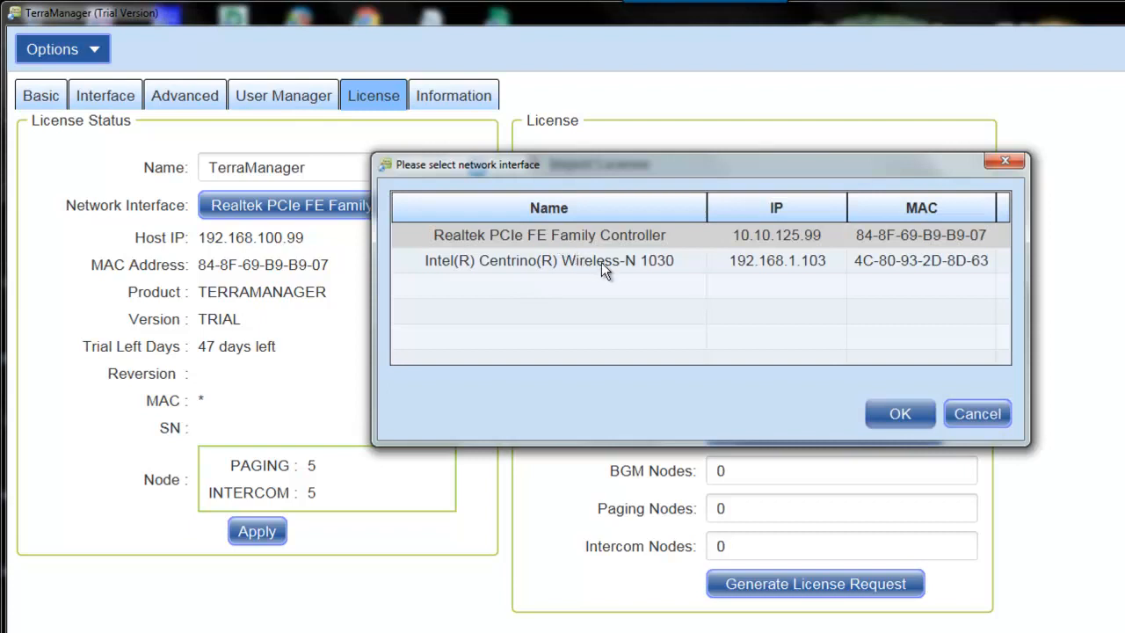
pyautogui.click(589, 237)
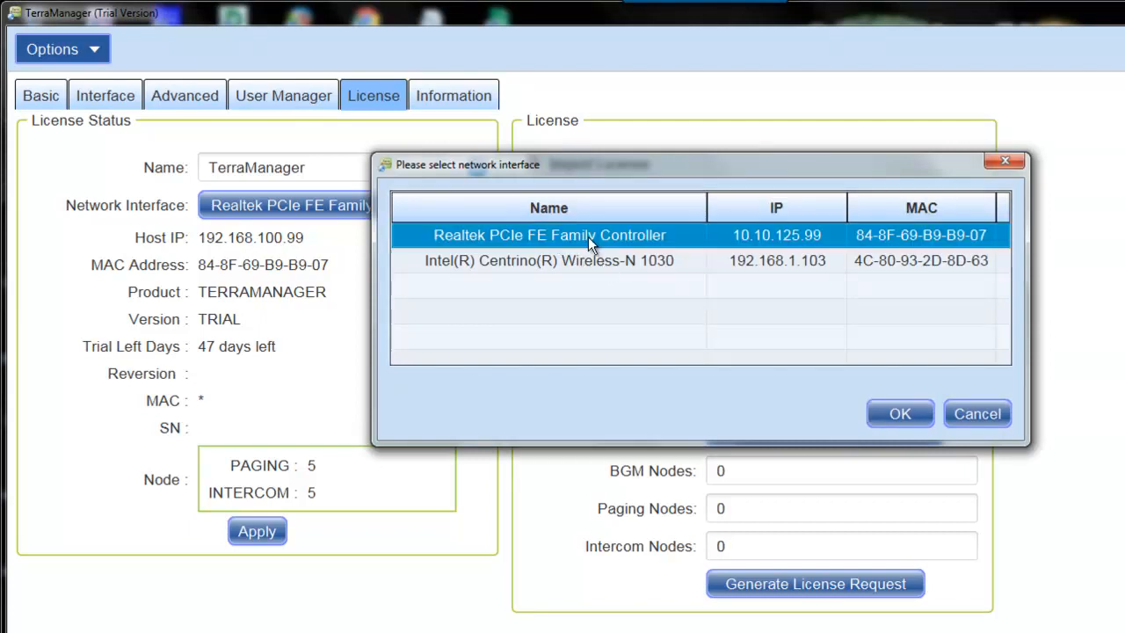
pyautogui.click(898, 413)
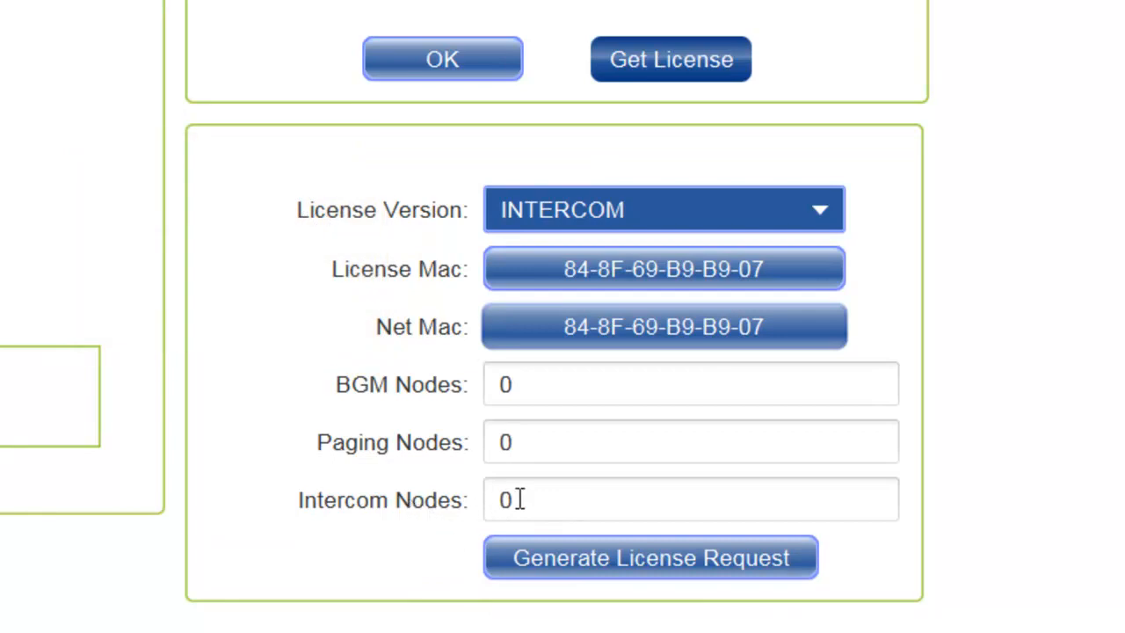
# Request 2 BGM nodes, 4 paging nodes and 250 intercom nodes for the INTERCOM license.
pyautogui.doubleClick(533, 387)
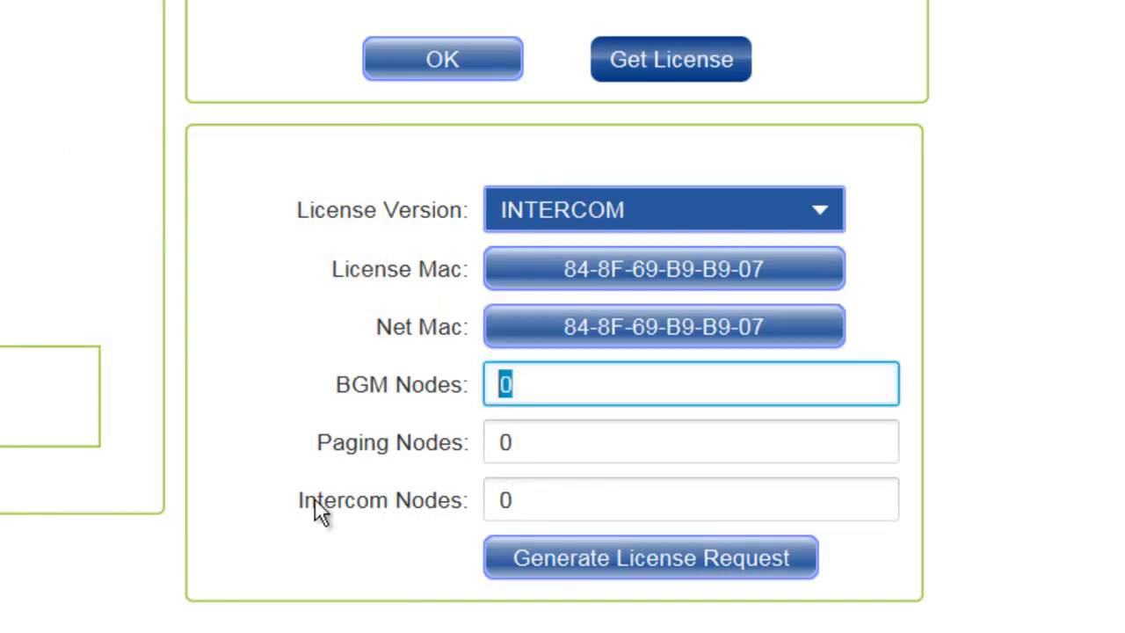
pyautogui.write('2')
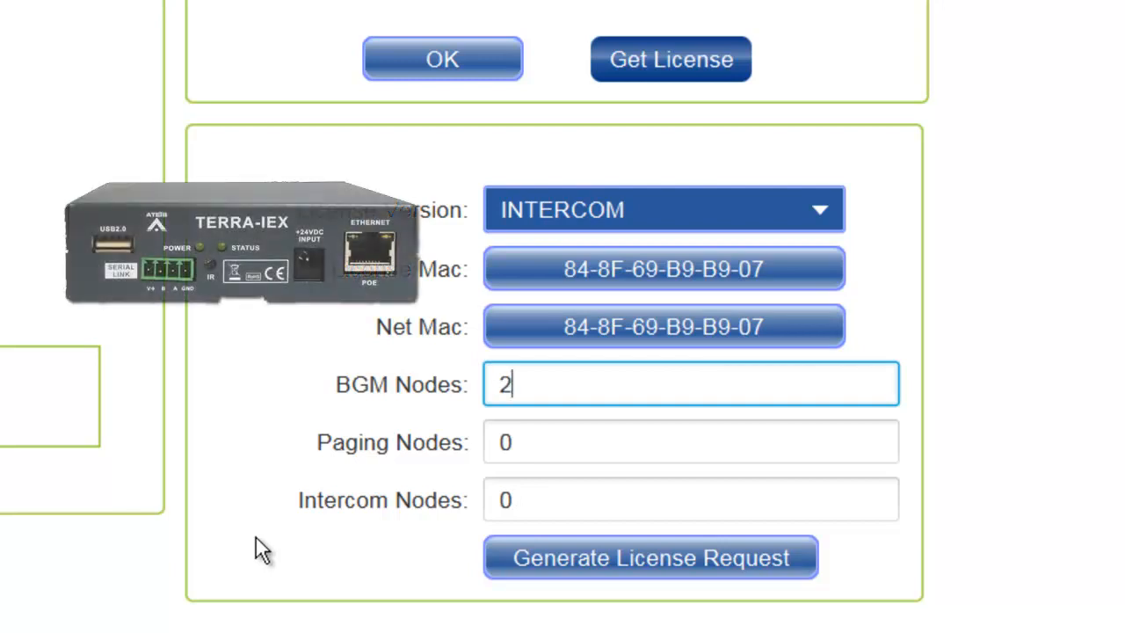
pyautogui.click(293, 566)
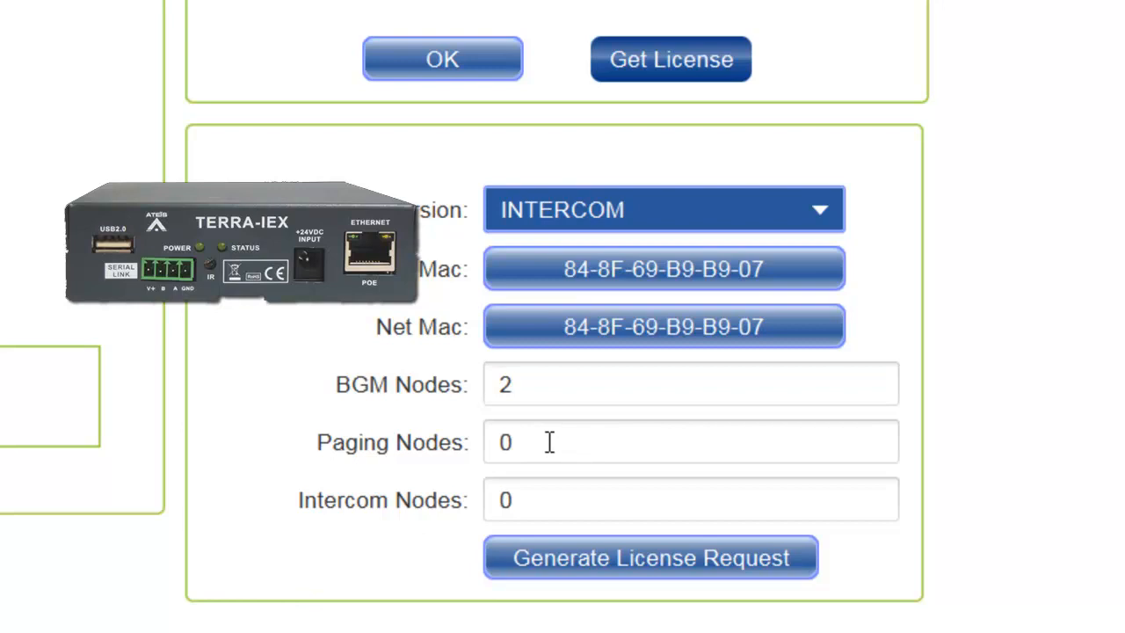
pyautogui.moveTo(543, 449); pyautogui.dragTo(454, 450)
pyautogui.write('0')
pyautogui.press('BackSpace')
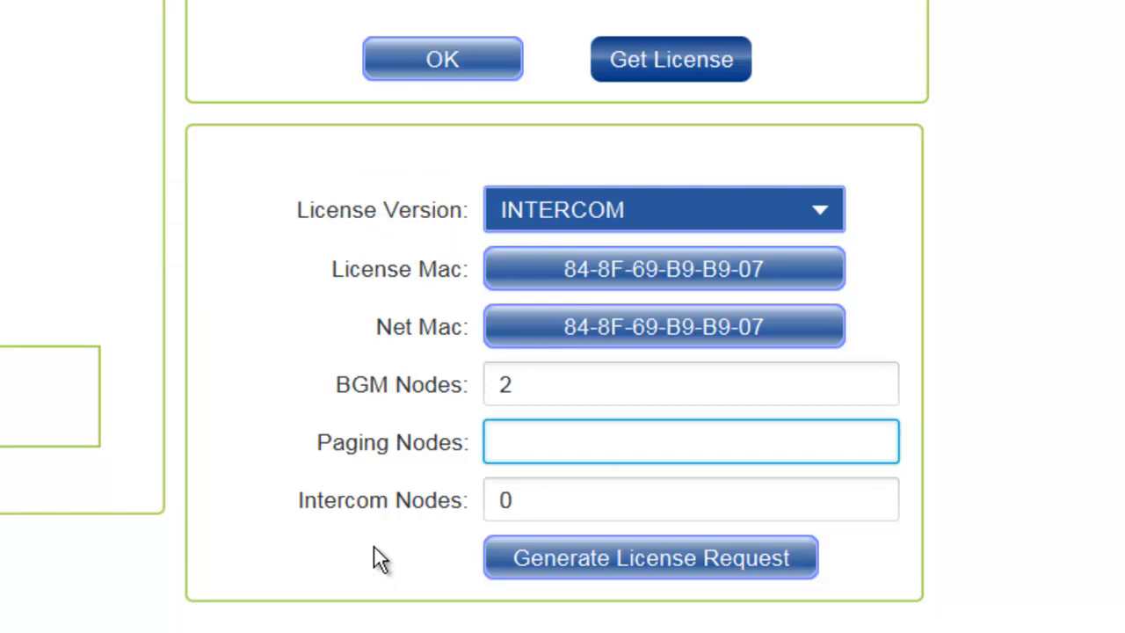
pyautogui.write('4')
pyautogui.press('Tab')
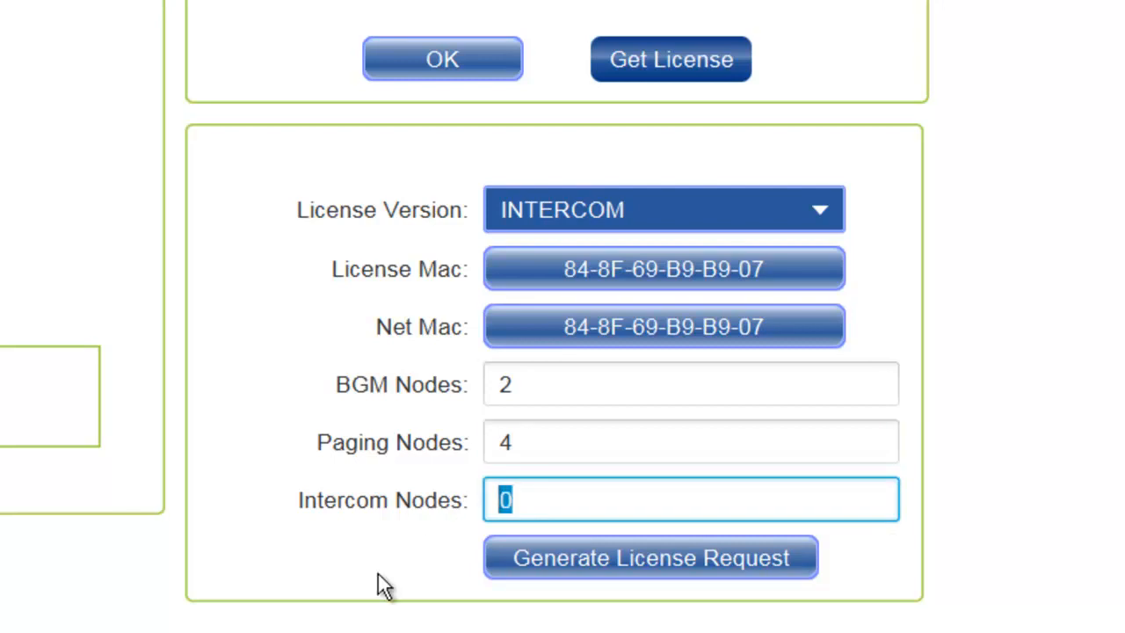
pyautogui.write('250')
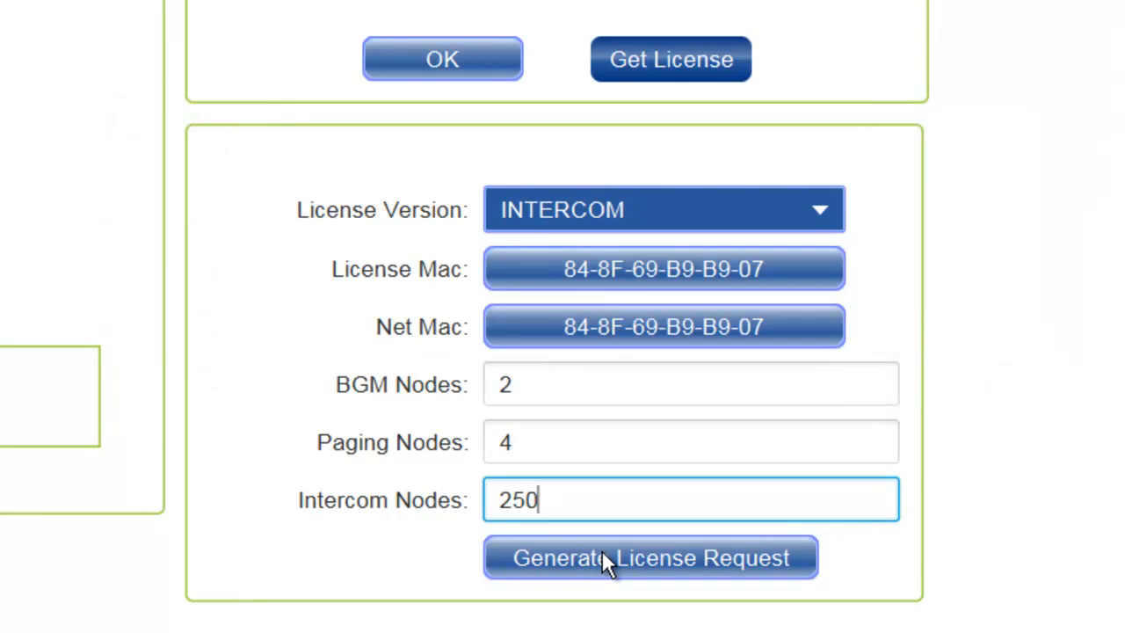
# Generate the license request and save it to the Desktop under the proposed name, replacing the existing .req file.
pyautogui.click(604, 555)
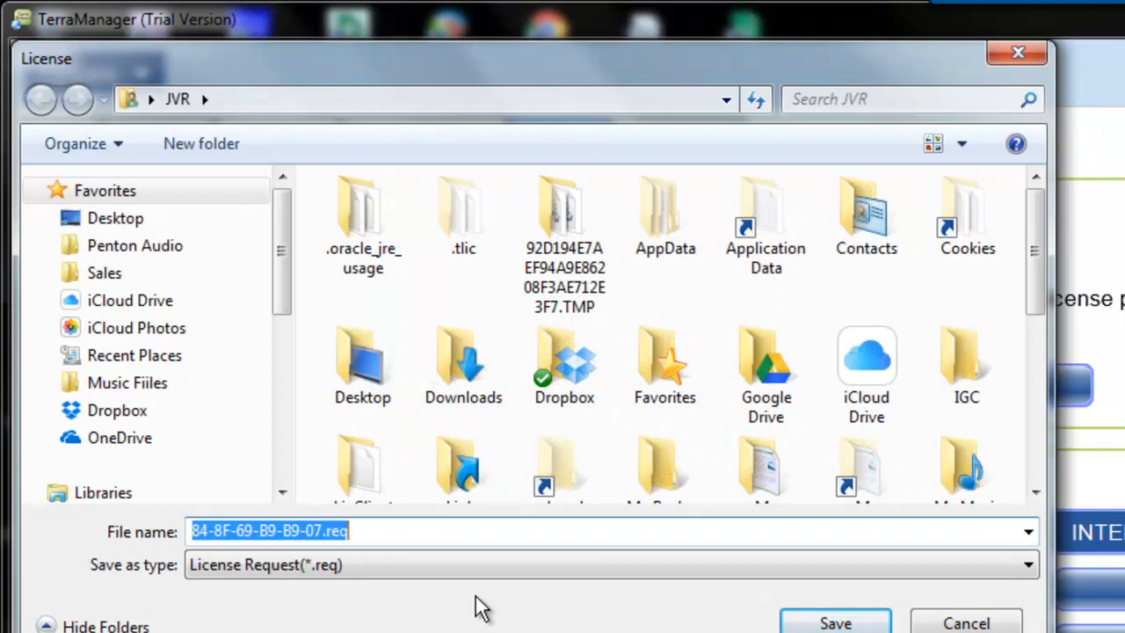
pyautogui.click(131, 227)
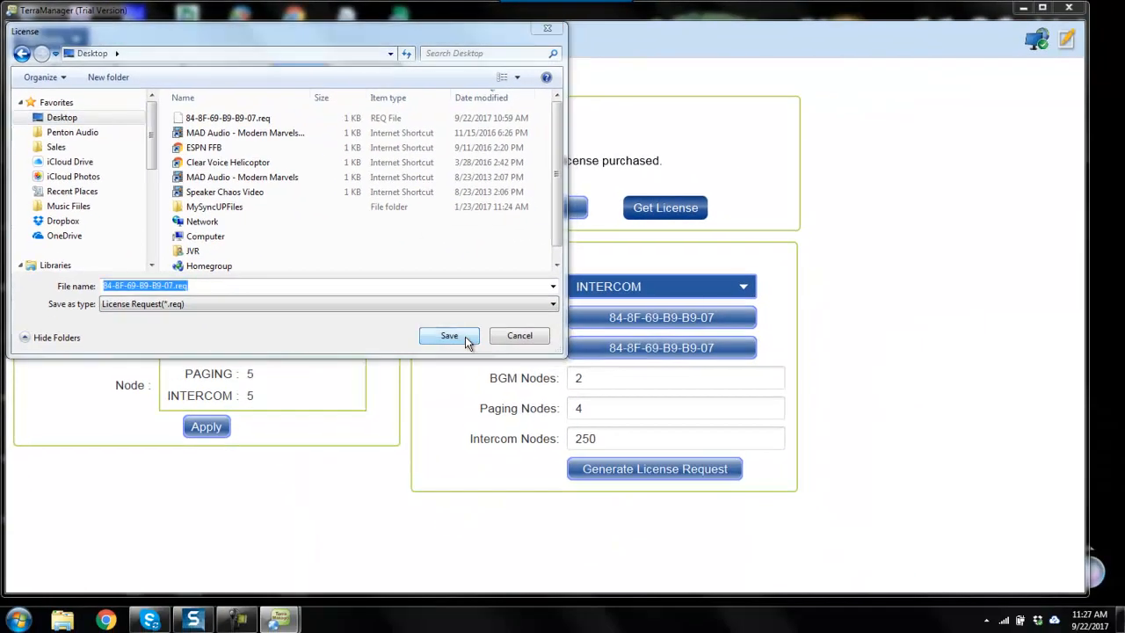
pyautogui.click(835, 622)
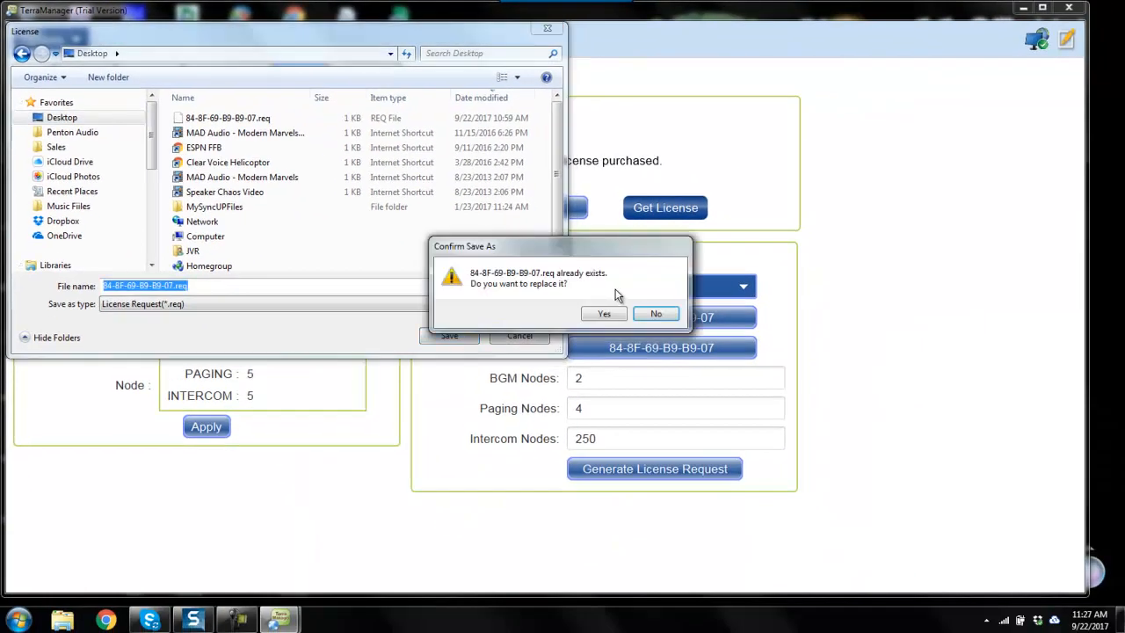
pyautogui.click(610, 313)
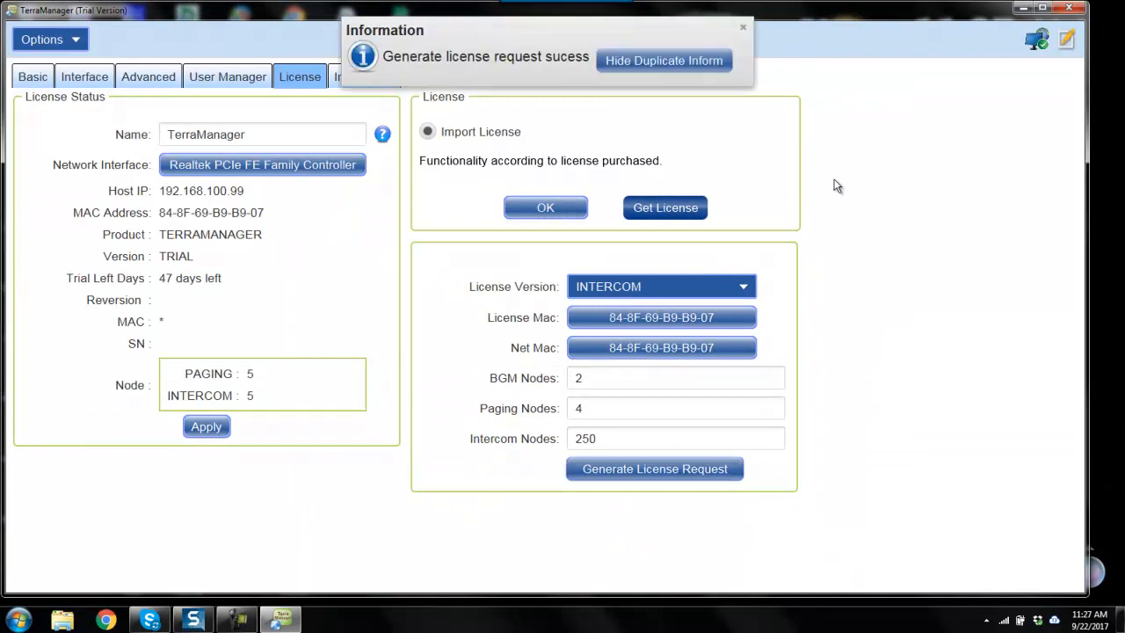
# Check the desktop for the saved request file, return to TerraManager and hide the license request form.
pyautogui.click(1022, 8)
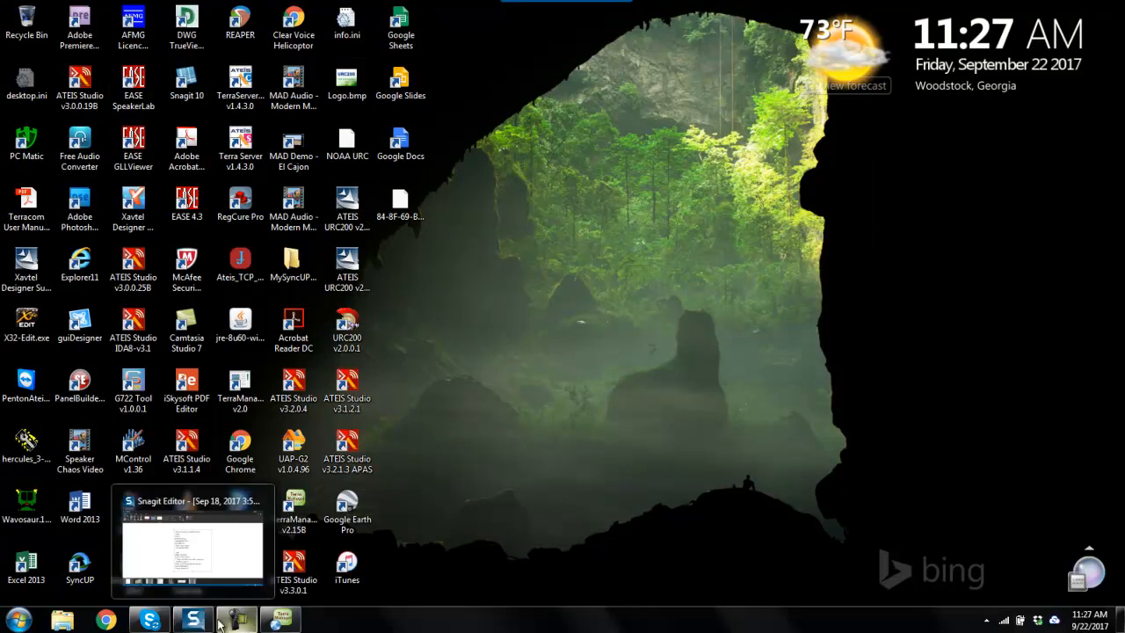
pyautogui.click(282, 620)
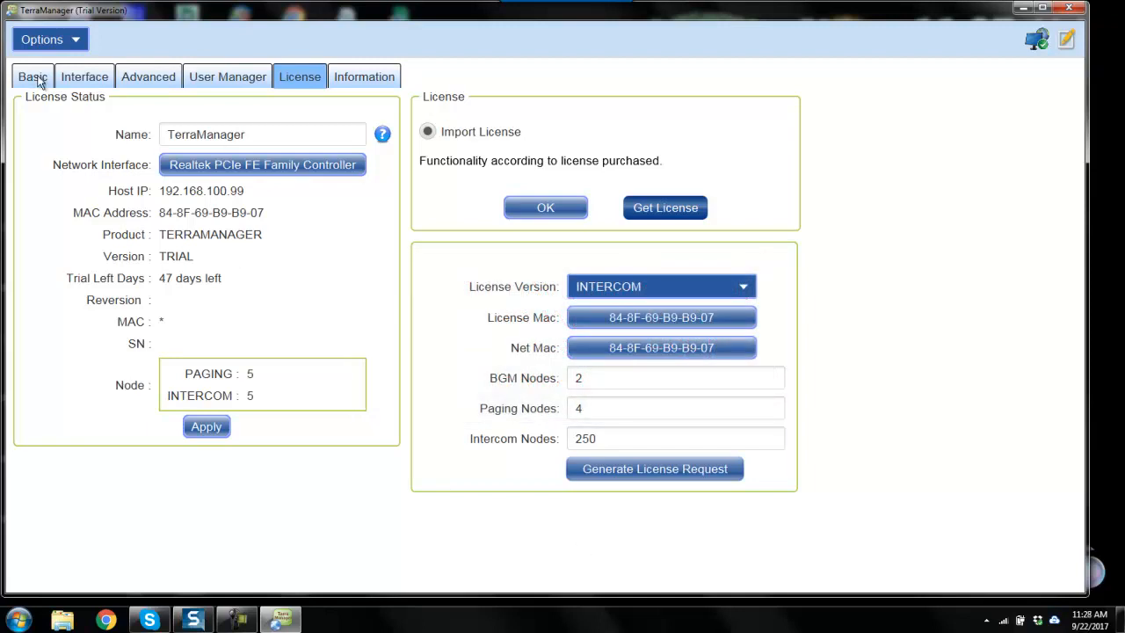
pyautogui.click(655, 209)
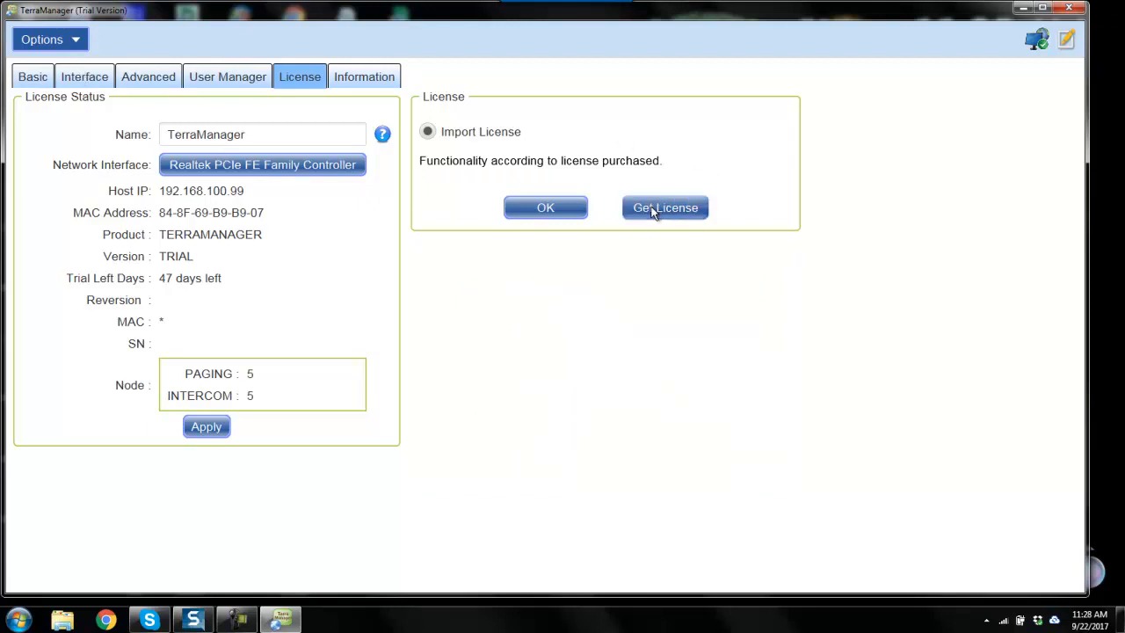
pyautogui.click(33, 78)
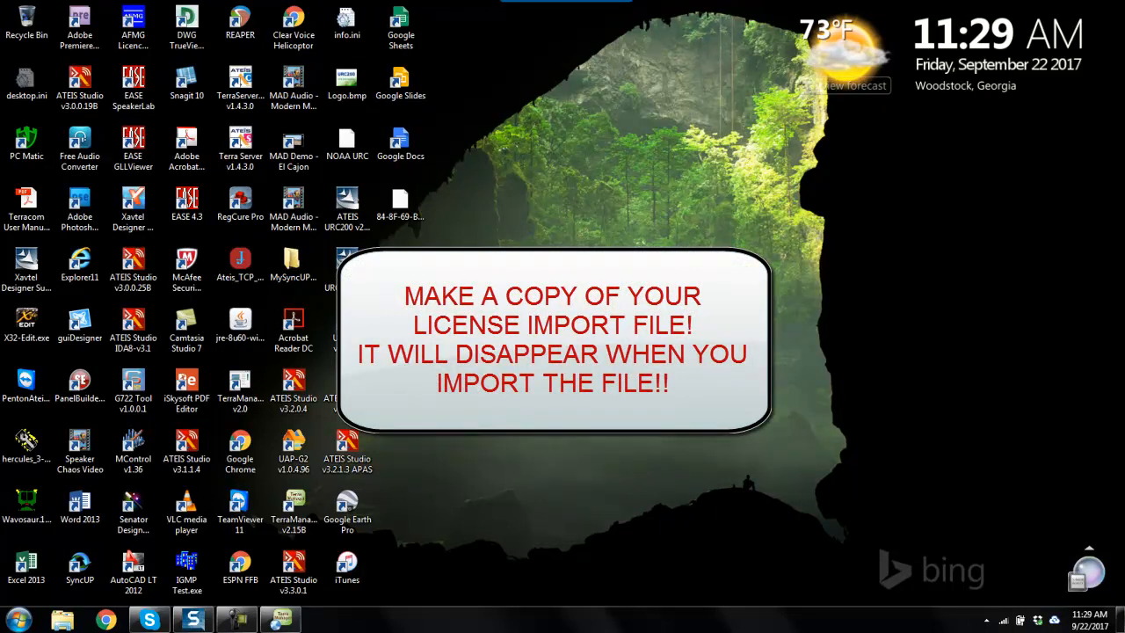
# Bring TerraManager back up, enter edit mode again and show the license settings in the options.
pyautogui.click(282, 619)
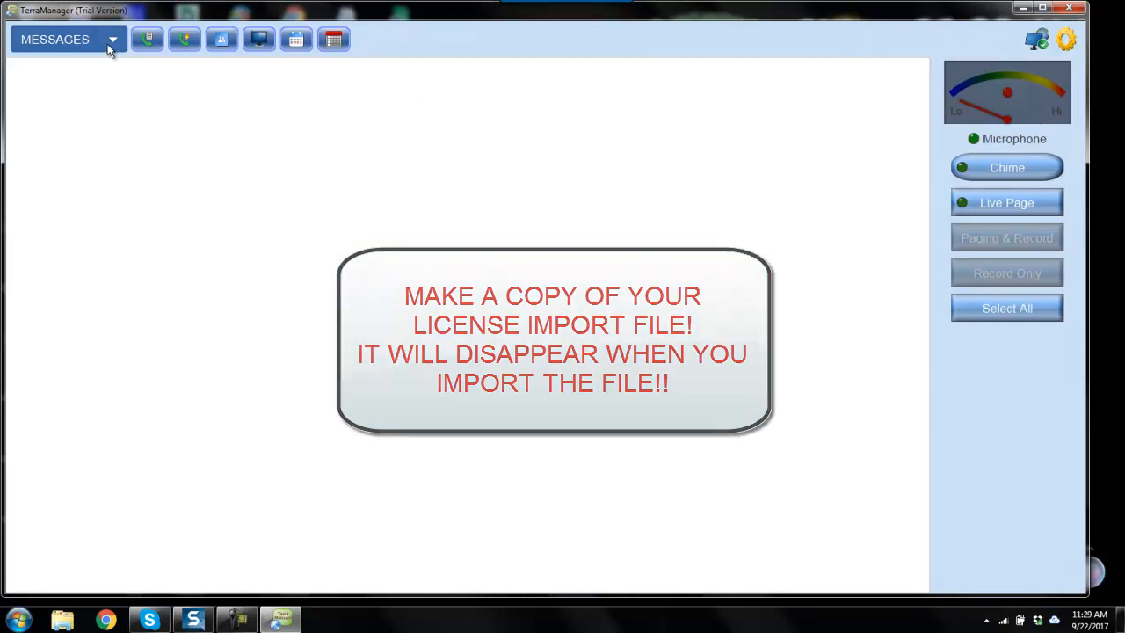
pyautogui.click(1065, 42)
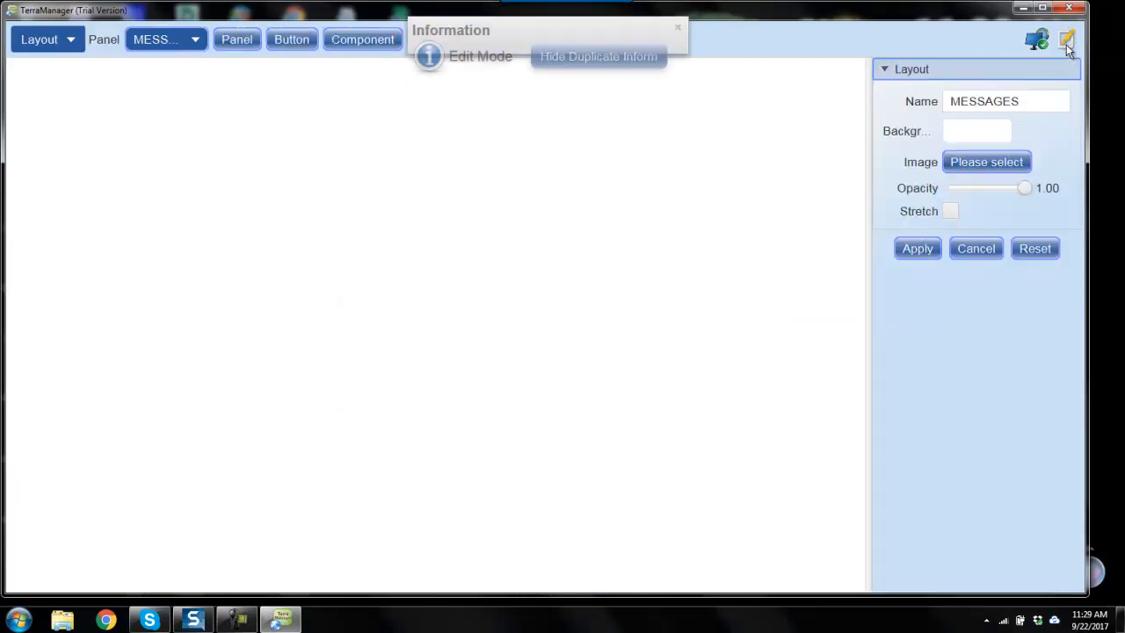
pyautogui.click(74, 40)
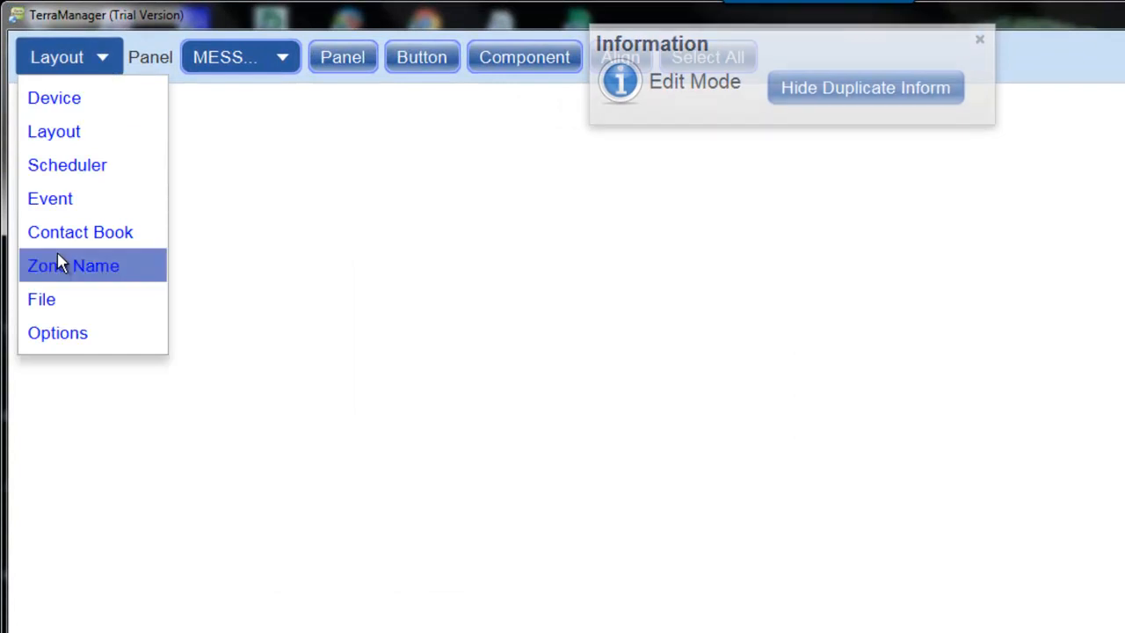
pyautogui.click(68, 334)
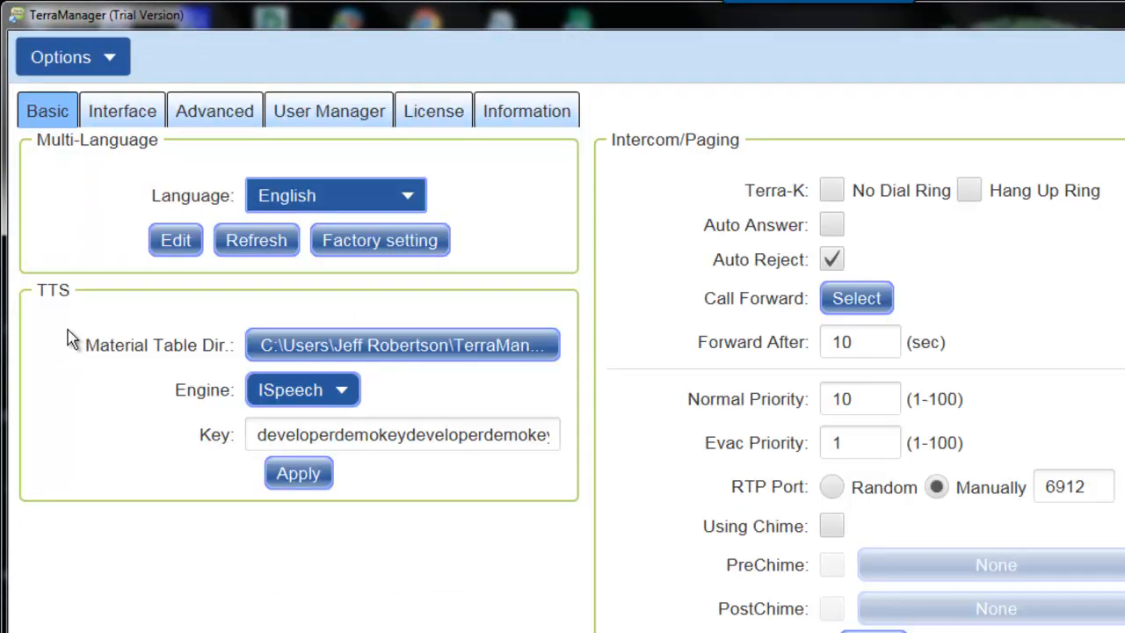
pyautogui.click(428, 121)
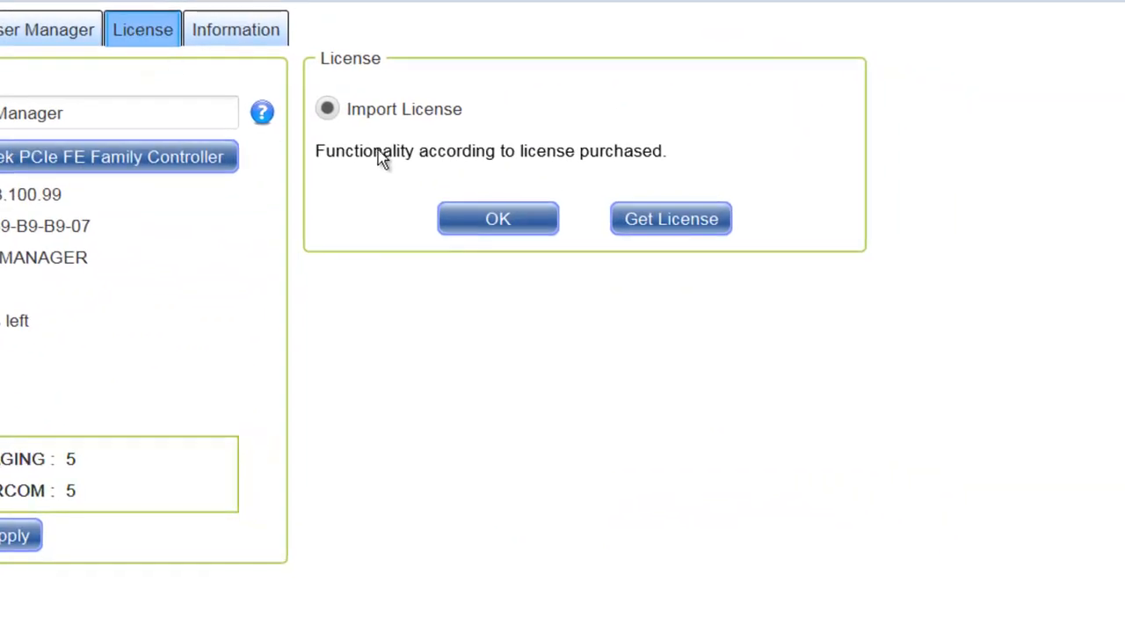
# Import the license file lic1.ctx from the TM License folder under Penton Audio > Programs > Terra Manager.
pyautogui.click(334, 113)
pyautogui.click(494, 219)
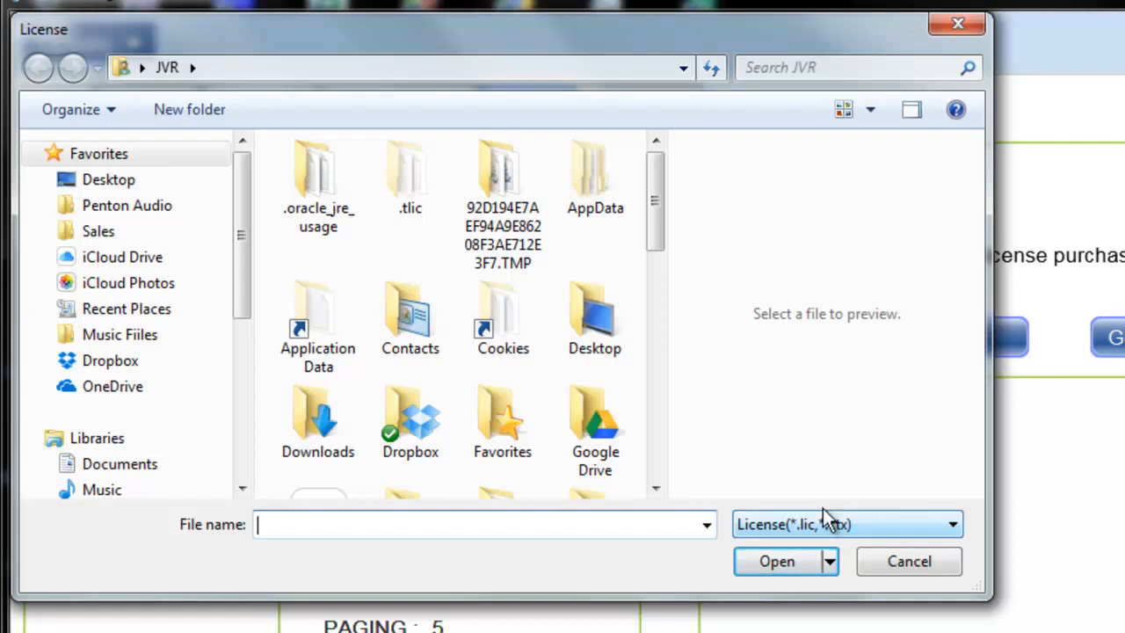
pyautogui.click(161, 209)
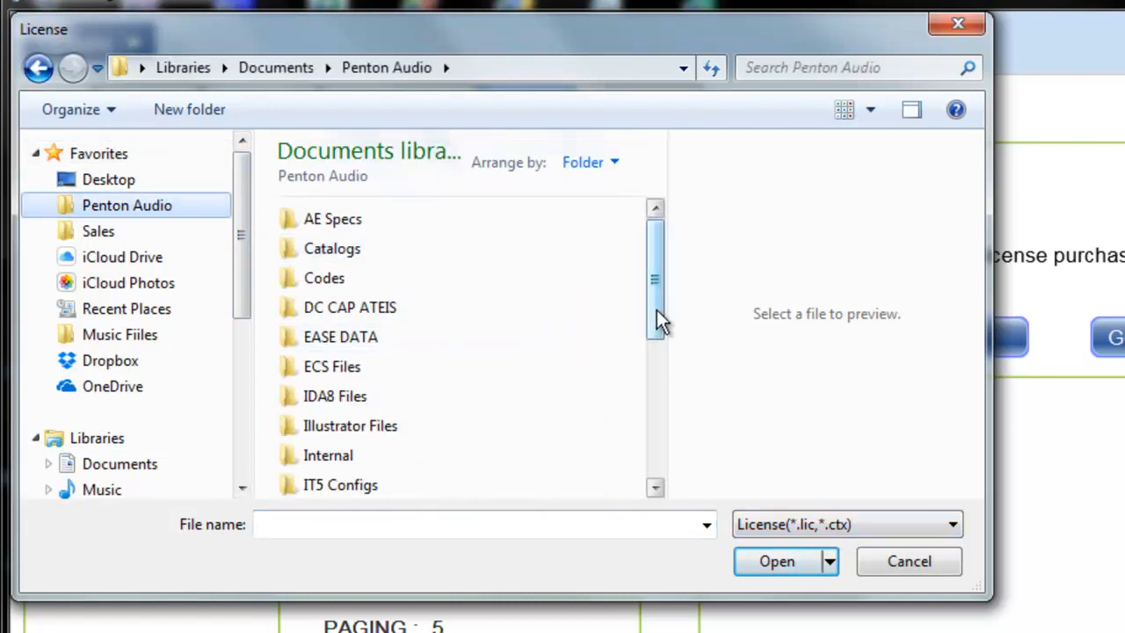
pyautogui.moveTo(659, 322); pyautogui.dragTo(657, 428)
pyautogui.doubleClick(321, 348)
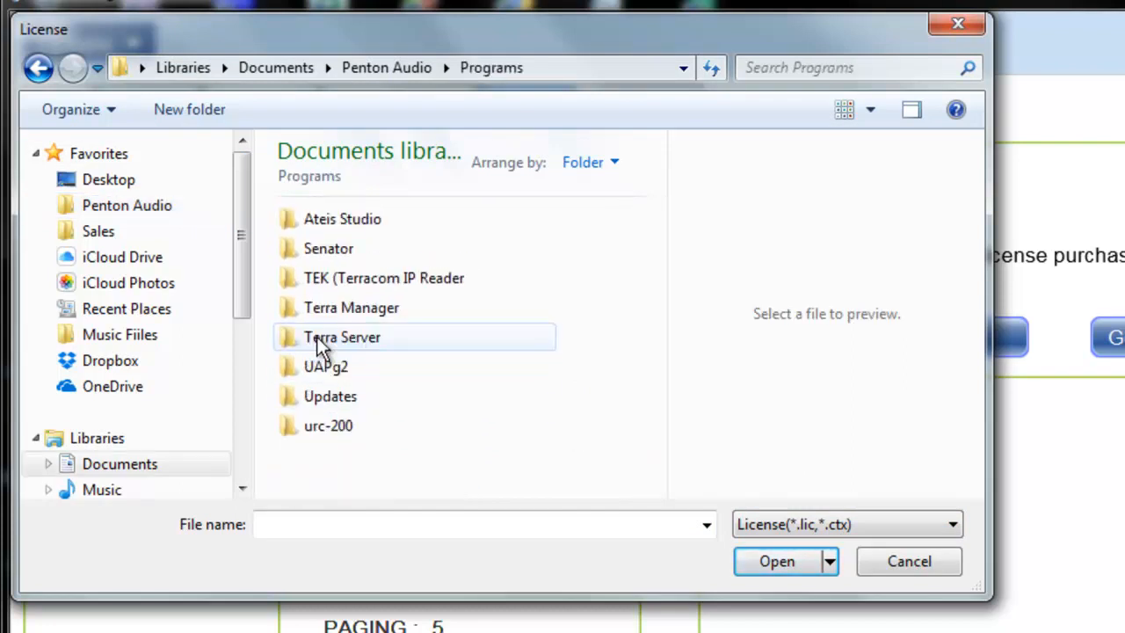
pyautogui.doubleClick(352, 308)
pyautogui.doubleClick(327, 225)
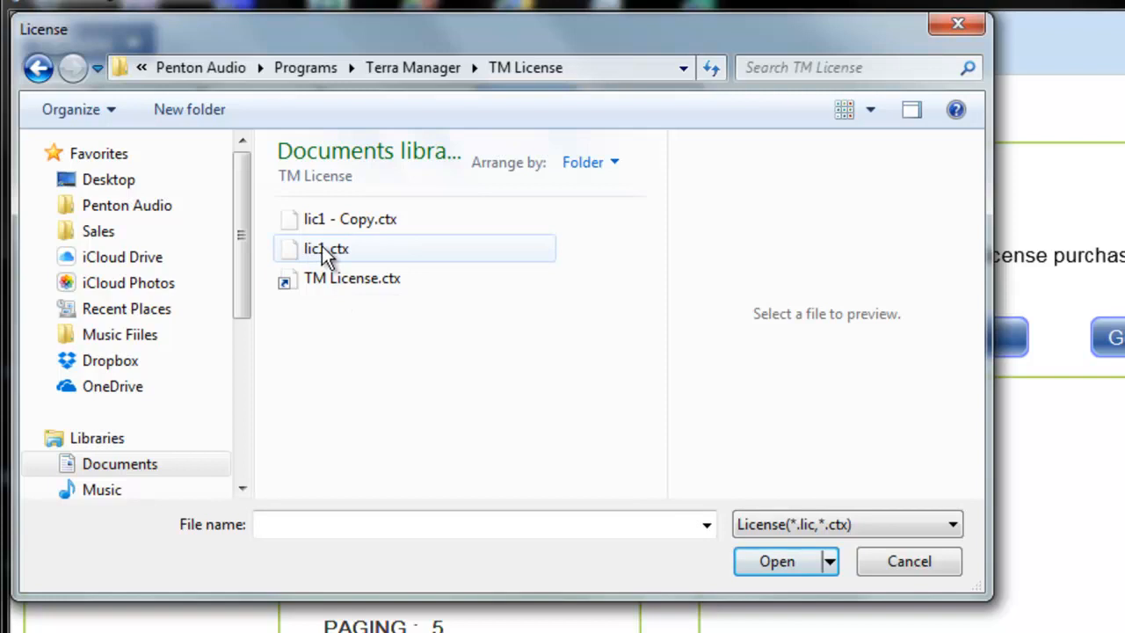
pyautogui.click(327, 252)
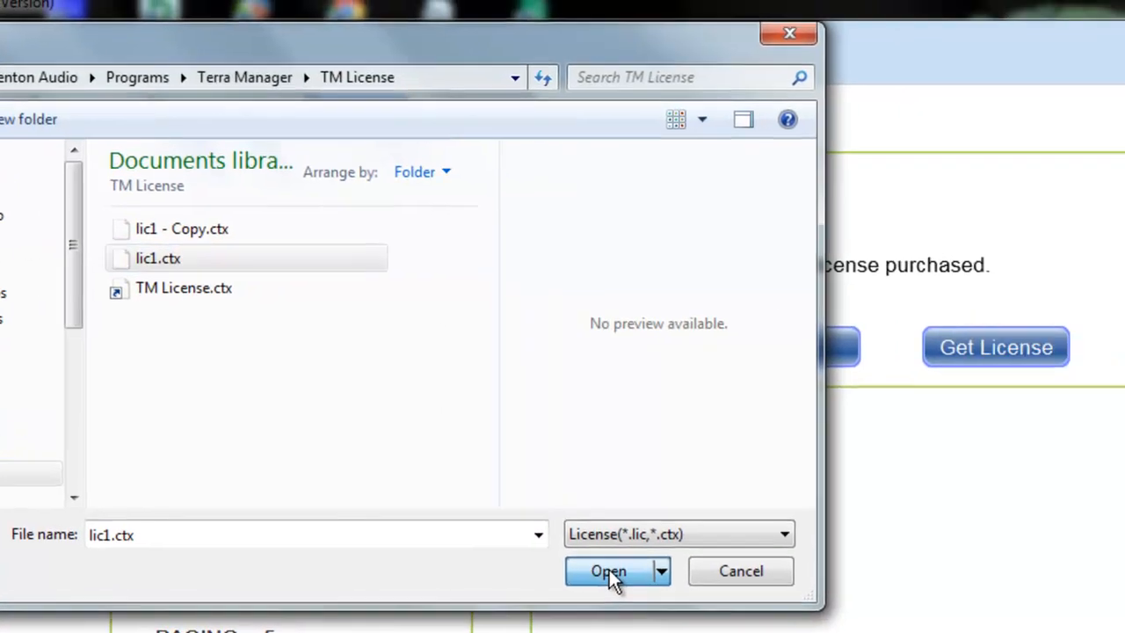
pyautogui.click(777, 561)
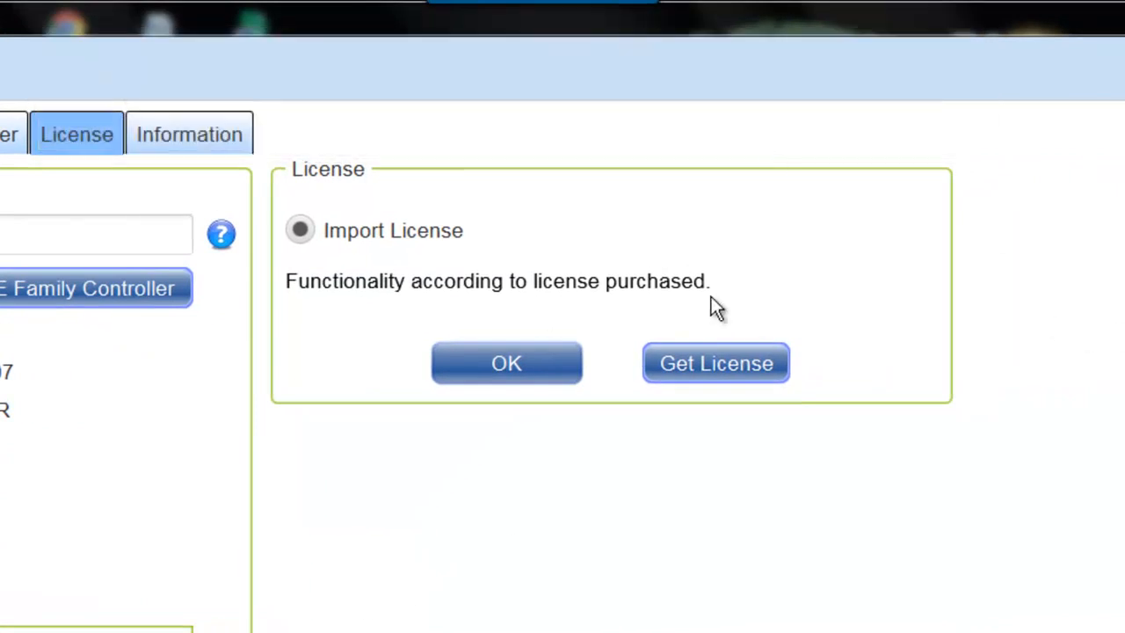
# Close TerraManager, saving the current situation, and launch TerraManager v2.15B again from the desktop.
pyautogui.click(1070, 8)
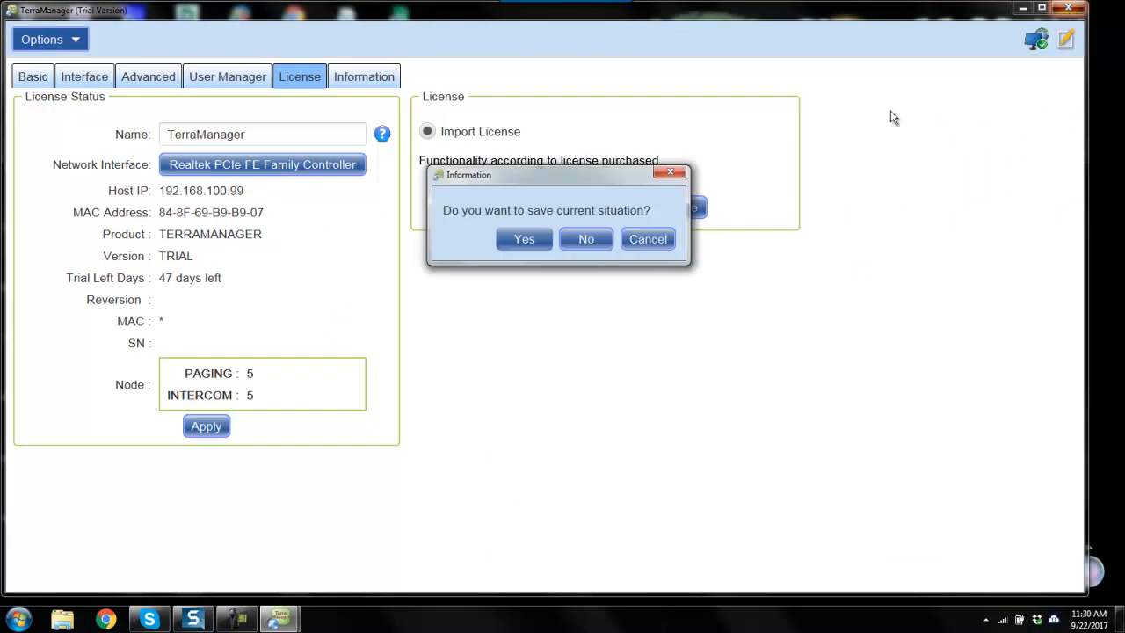
pyautogui.click(524, 239)
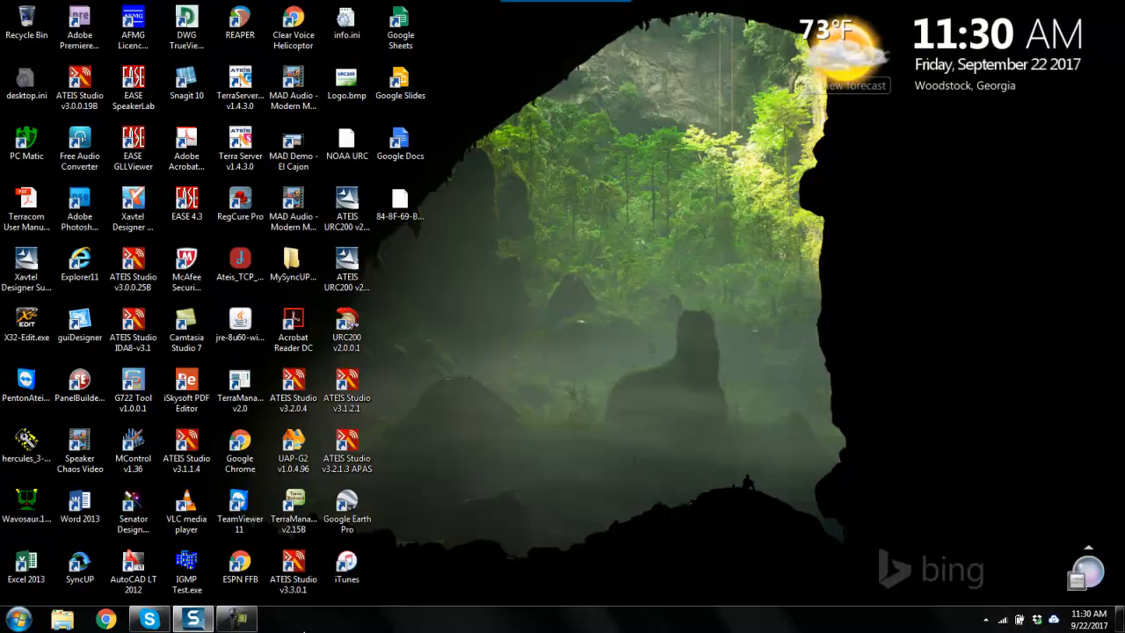
pyautogui.click(295, 502)
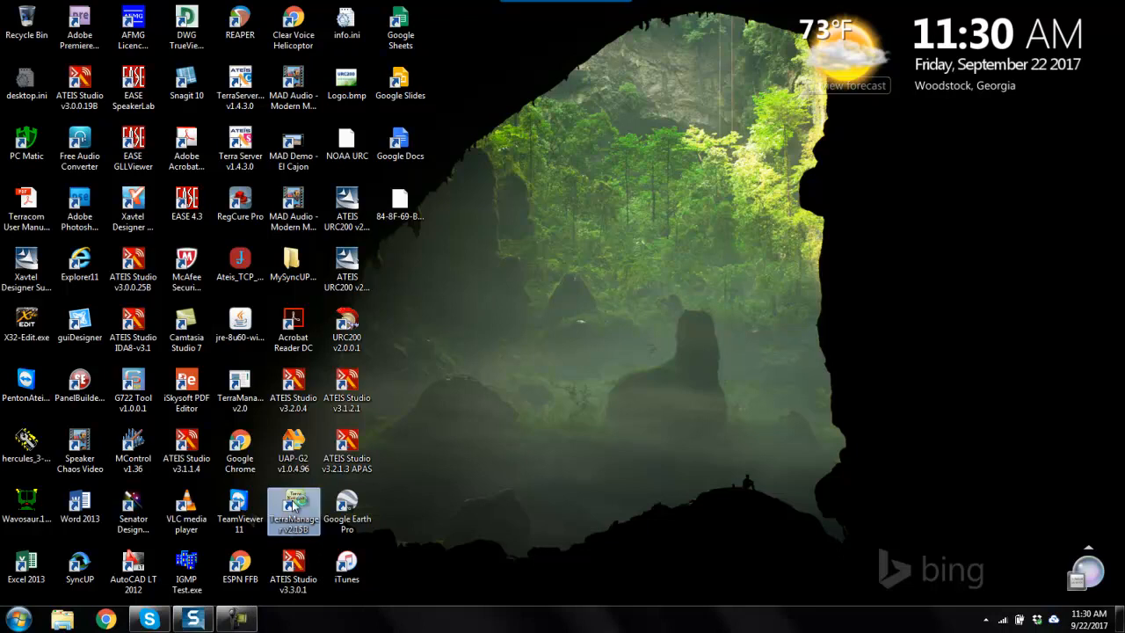
pyautogui.doubleClick(294, 503)
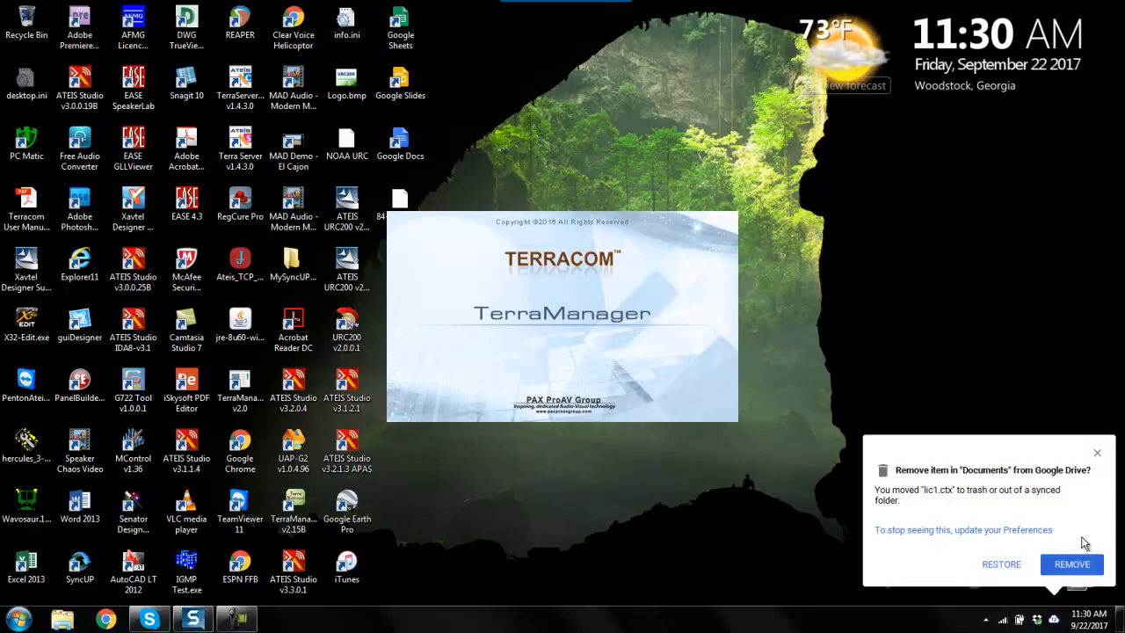
# Confirm removing lic1.ctx from the Documents folder in Google Drive and return to TerraManager.
pyautogui.click(1072, 563)
pyautogui.click(515, 283)
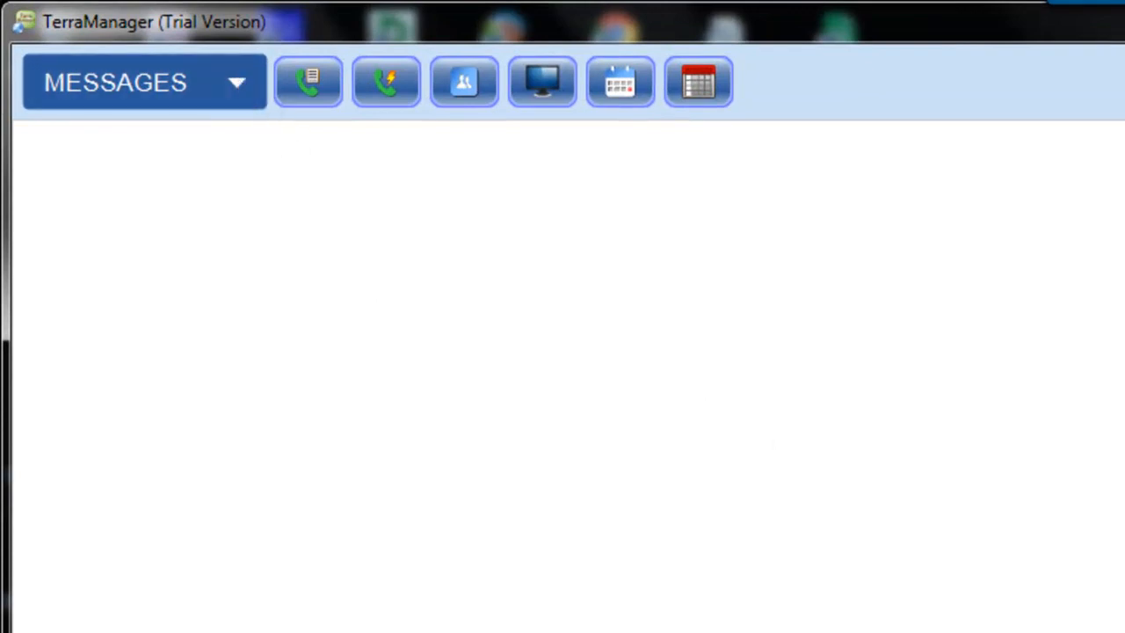
# Enter edit mode in the restarted TerraManager and switch from the layout to the Device view.
pyautogui.hotkey('ctrl', 'e')
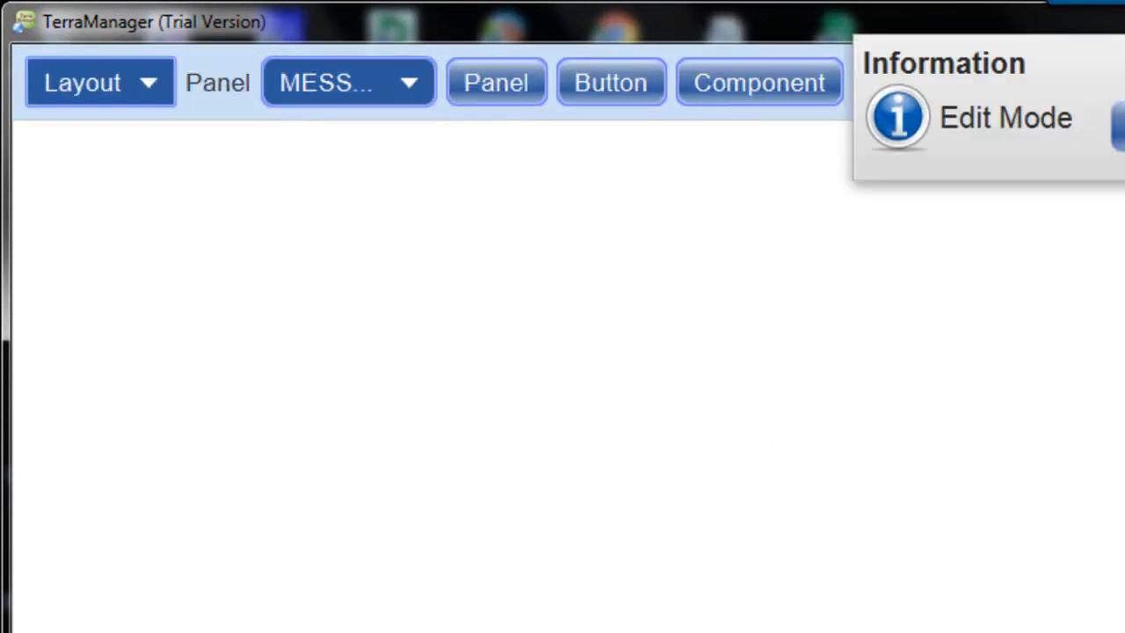
pyautogui.click(149, 81)
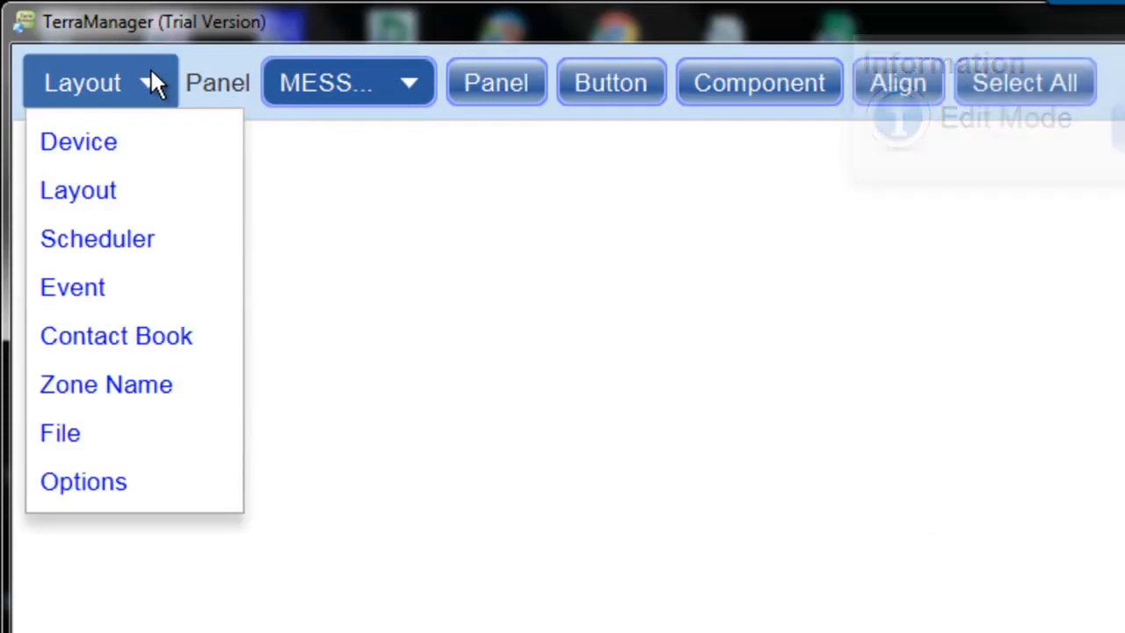
pyautogui.click(97, 160)
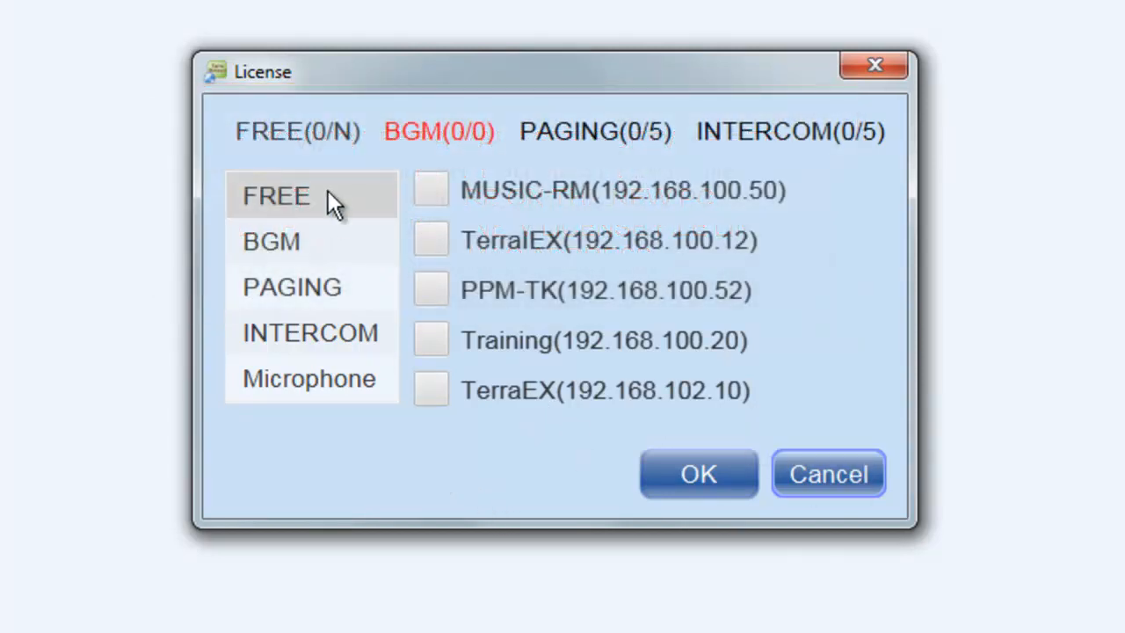
# Assign PAGING licenses to the devices PPM-TK, Training and TerraIEX.
pyautogui.click(264, 243)
pyautogui.click(273, 287)
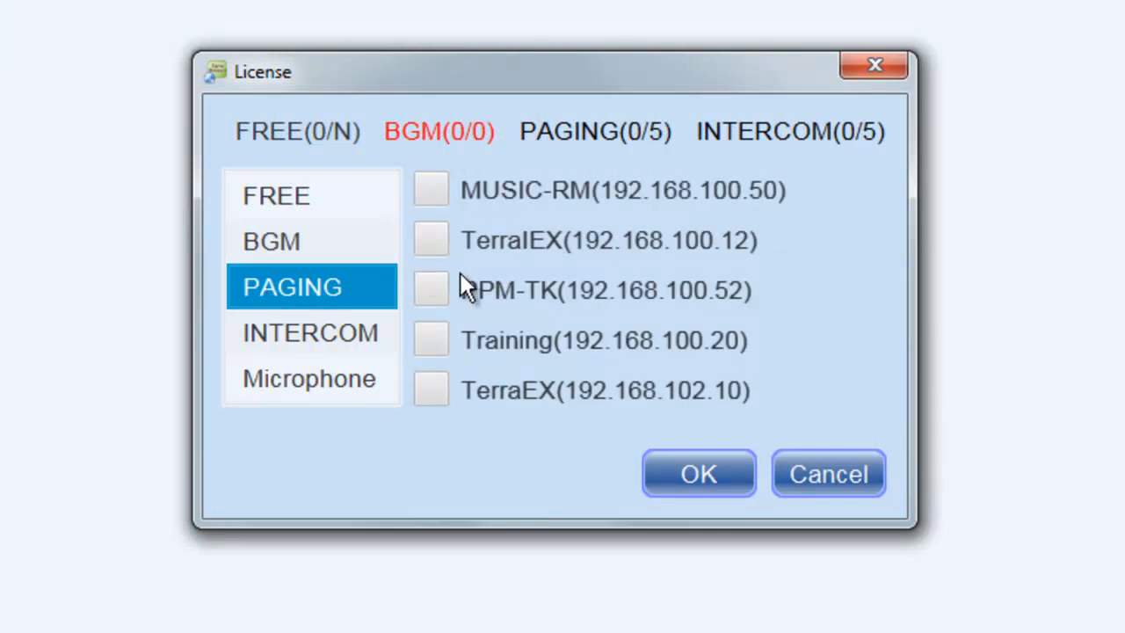
pyautogui.click(432, 292)
pyautogui.click(432, 341)
pyautogui.click(435, 236)
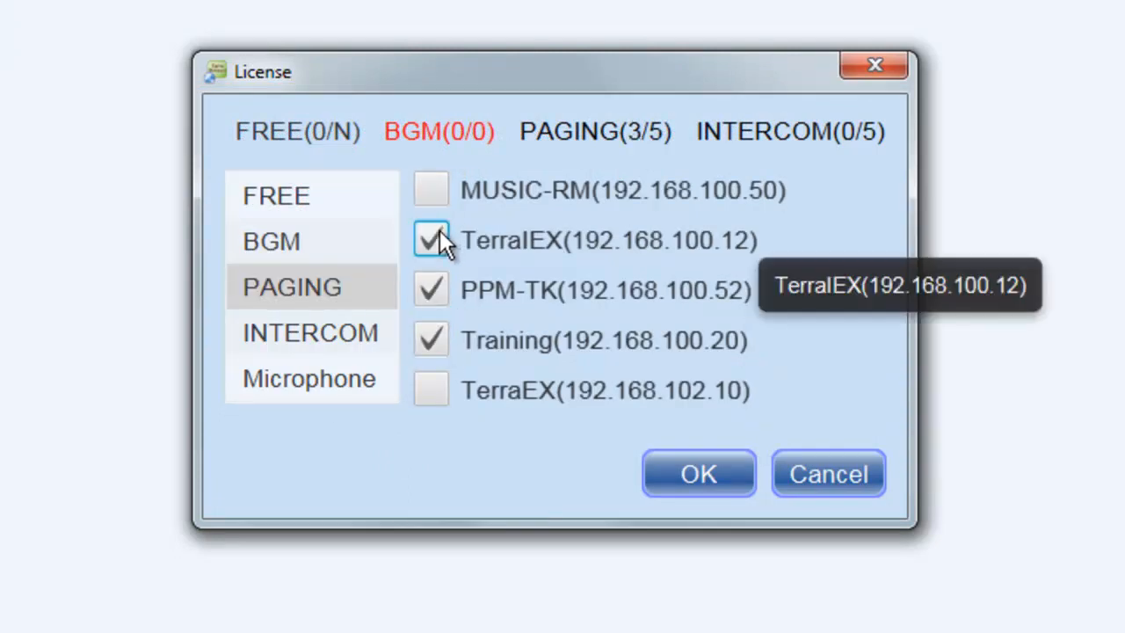
# Assign an INTERCOM license to TerraEX and a Microphone license to MUSIC-RM, and accept the license assignments.
pyautogui.click(310, 339)
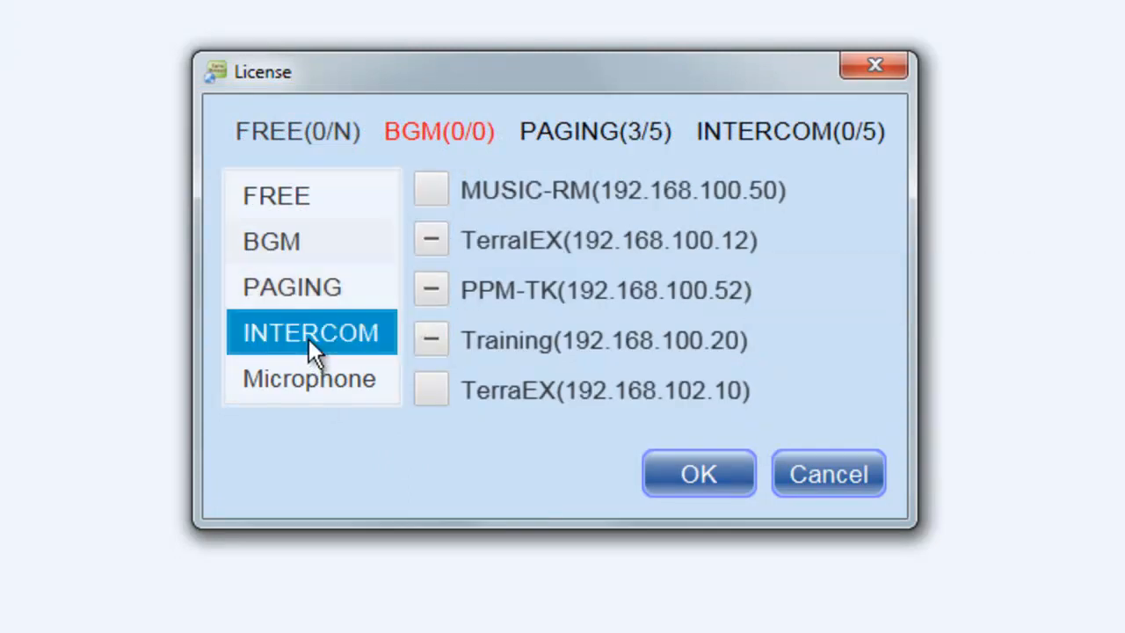
pyautogui.click(431, 387)
pyautogui.click(322, 382)
pyautogui.click(455, 196)
pyautogui.click(648, 472)
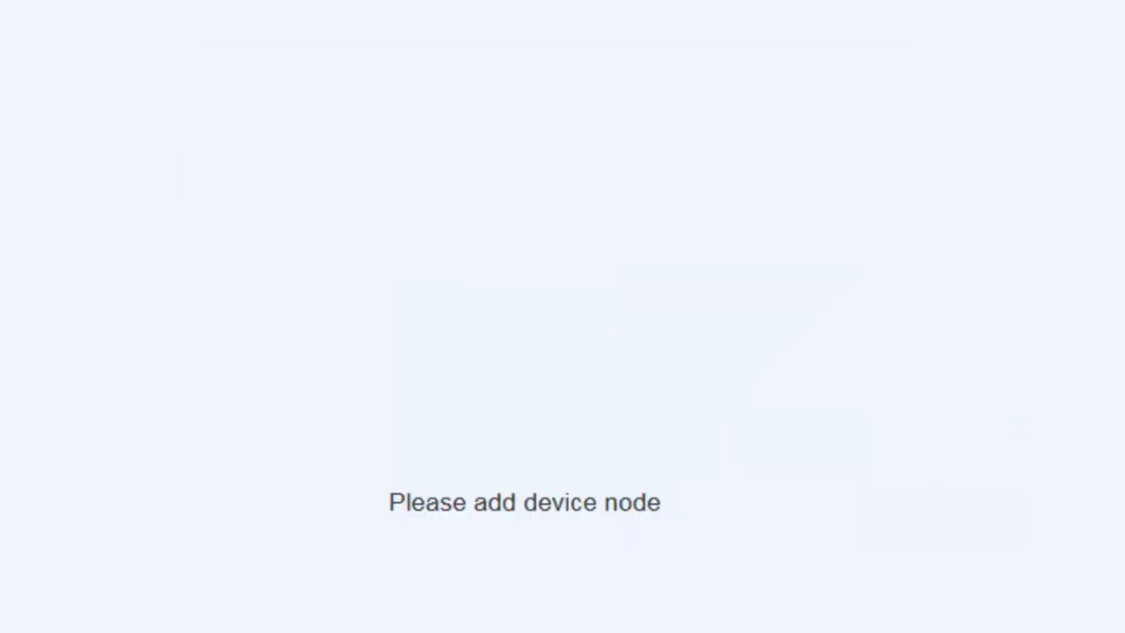